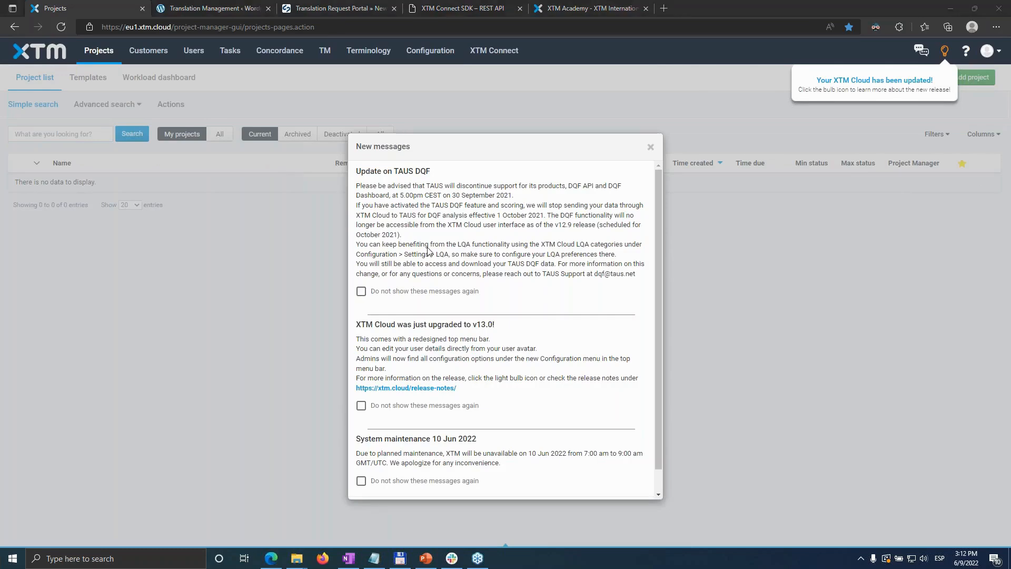
Dismiss the new messages and update notice, and show all current projects instead of only My projects.
{"action": "left_click", "coordinate": [651, 148]}
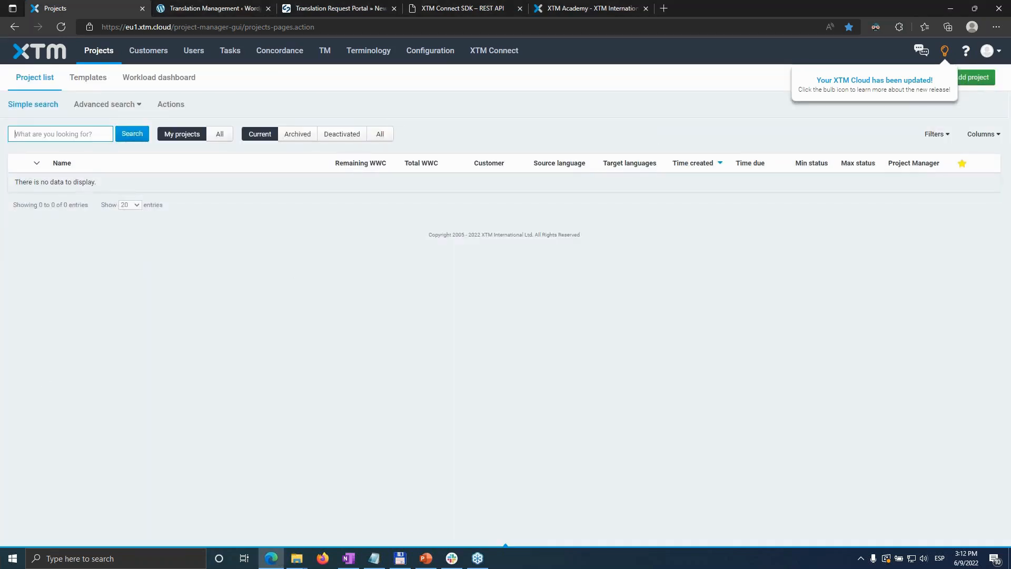
{"action": "left_click", "coordinate": [493, 132]}
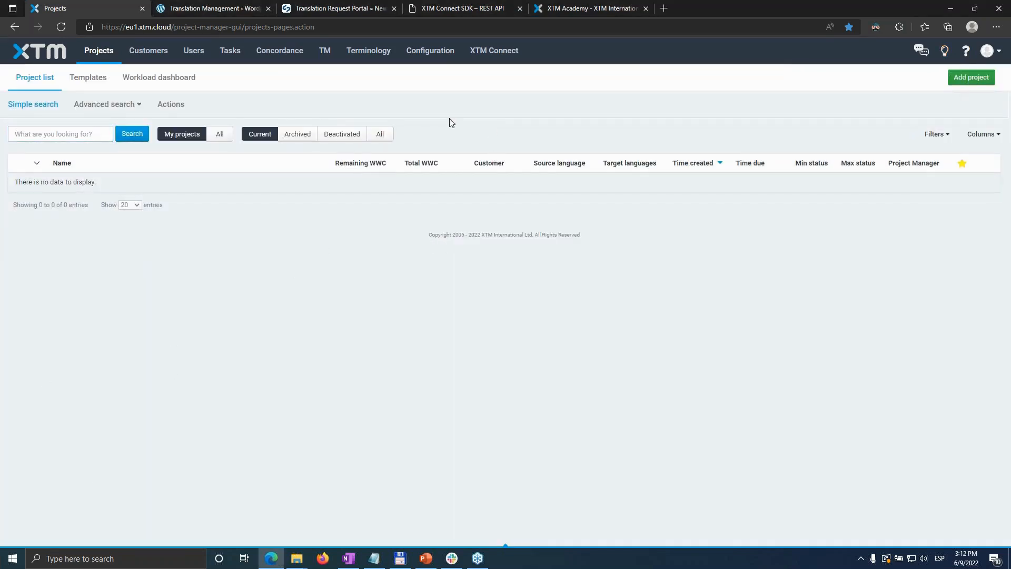
{"action": "left_click", "coordinate": [218, 135]}
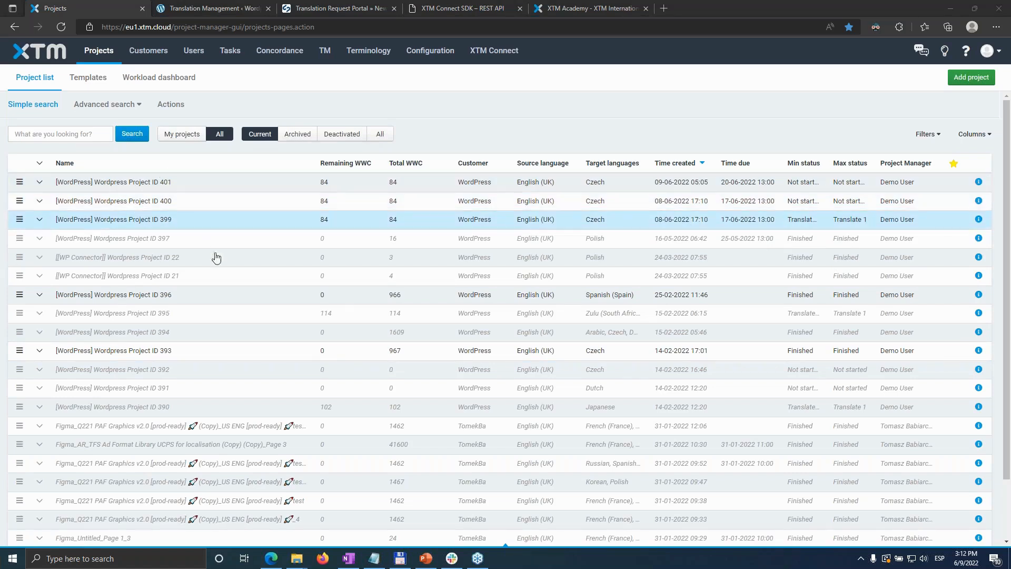
Expand the advanced project search and apply the saved "created today" filter.
{"action": "left_click", "coordinate": [109, 113]}
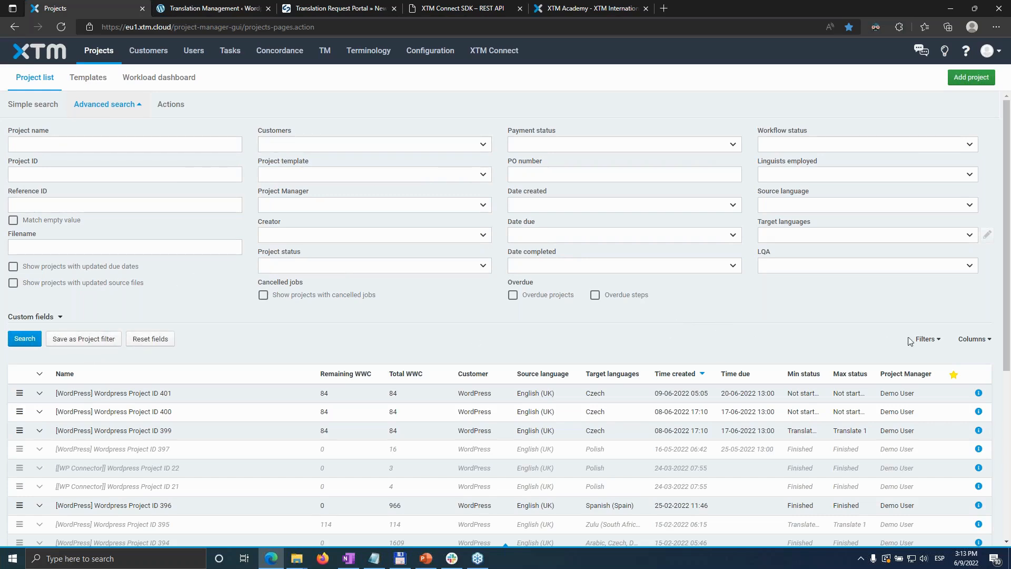
{"action": "left_click", "coordinate": [938, 343]}
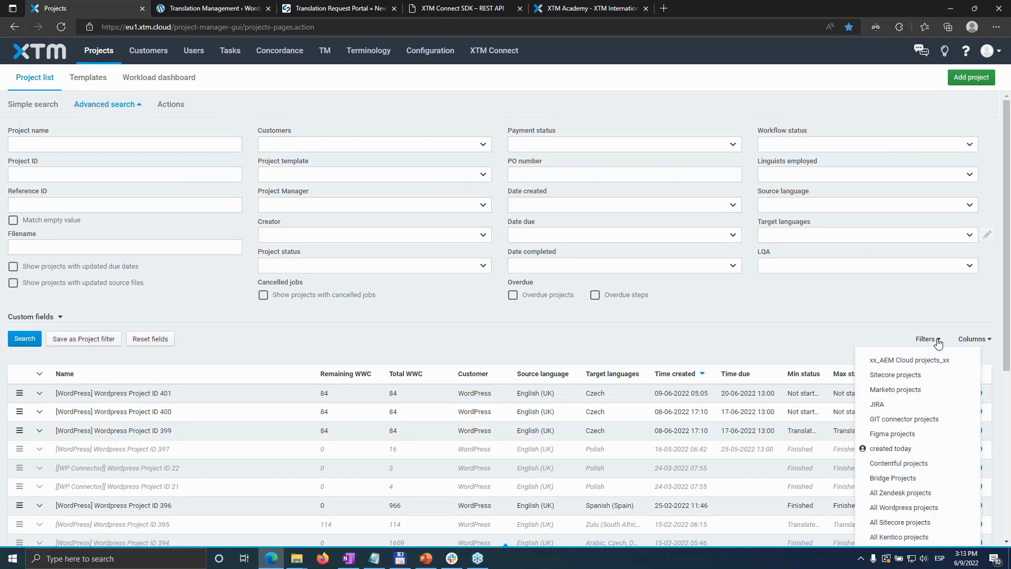
{"action": "left_click", "coordinate": [890, 449]}
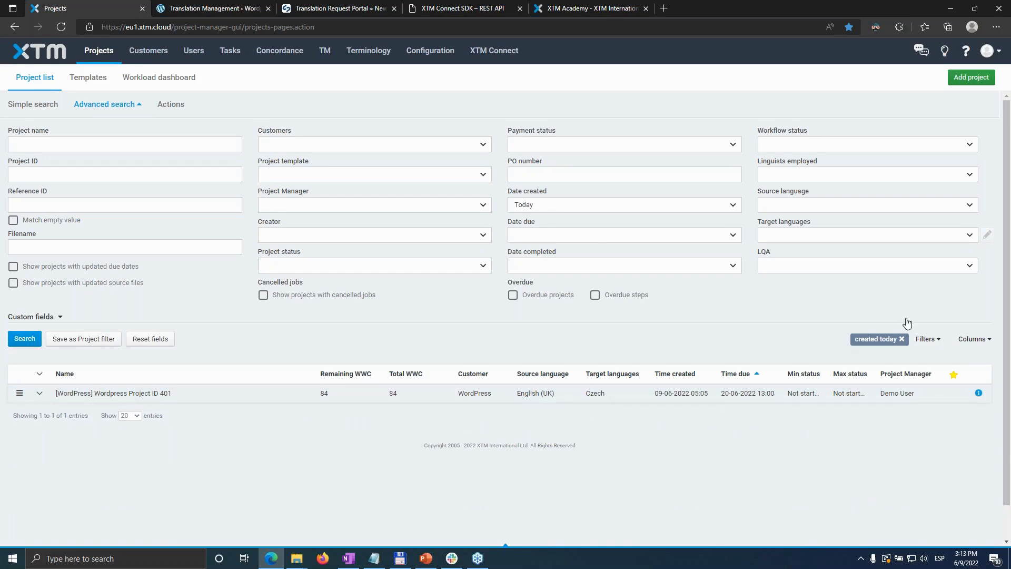
Remove the "created today" filter from the project list and return to the simple search.
{"action": "left_click", "coordinate": [901, 339]}
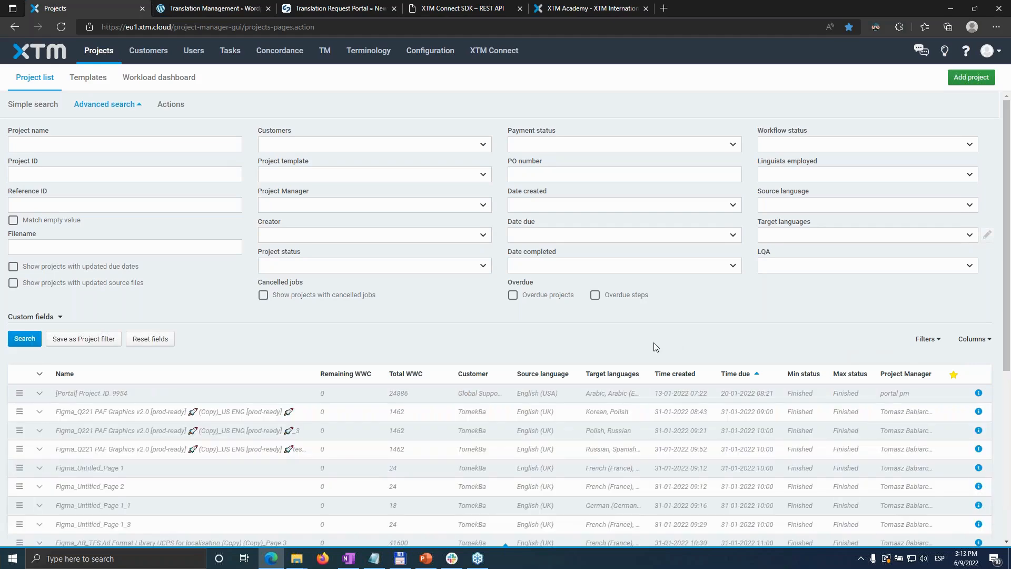
{"action": "scroll", "coordinate": [148, 340], "scroll_direction": "down", "scroll_amount": 1}
{"action": "scroll", "coordinate": [149, 339], "scroll_direction": "up", "scroll_amount": 1}
{"action": "left_click", "coordinate": [43, 108]}
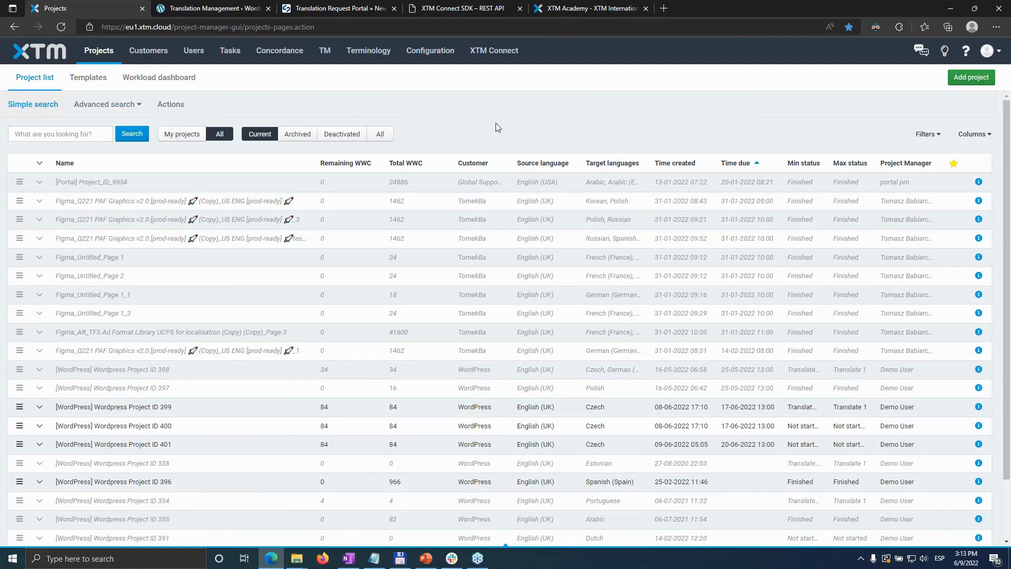
Capture the project list area, outline the Customer column with a red rectangle, and discard the capture.
{"action": "key", "text": "Print"}
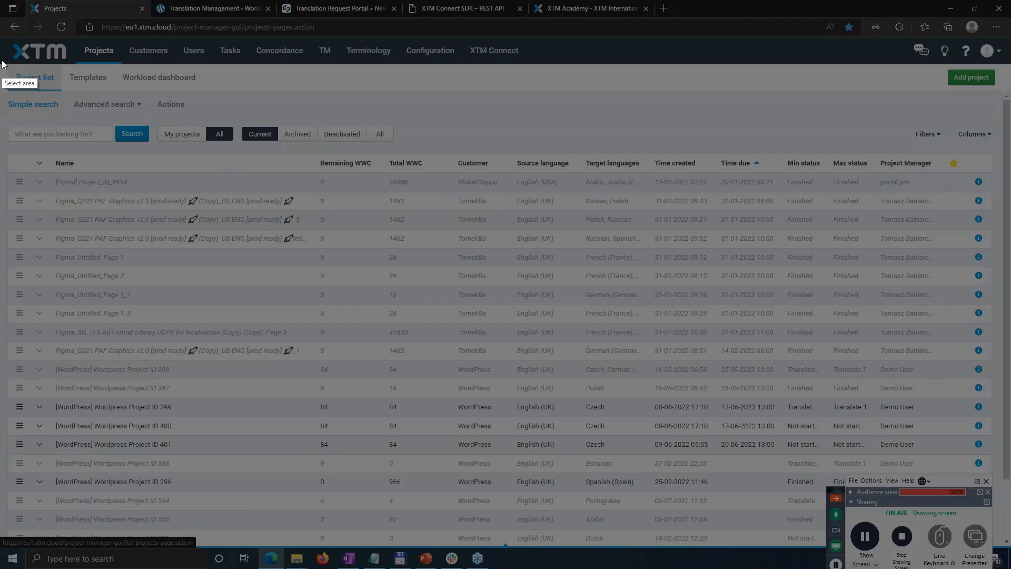
{"action": "mouse_move", "coordinate": [2, 61]}
{"action": "left_mouse_down"}
{"action": "mouse_move", "coordinate": [410, 260]}
{"action": "mouse_move", "coordinate": [985, 493]}
{"action": "left_mouse_up"}
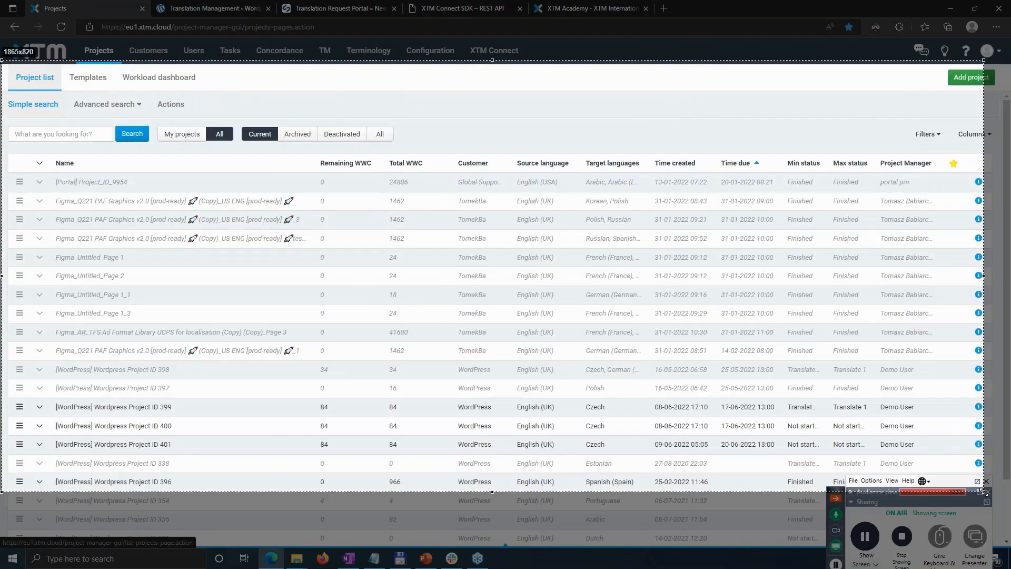
{"action": "left_click", "coordinate": [994, 433]}
{"action": "mouse_move", "coordinate": [435, 136]}
{"action": "left_mouse_down"}
{"action": "mouse_move", "coordinate": [469, 217]}
{"action": "mouse_move", "coordinate": [513, 493]}
{"action": "left_mouse_up"}
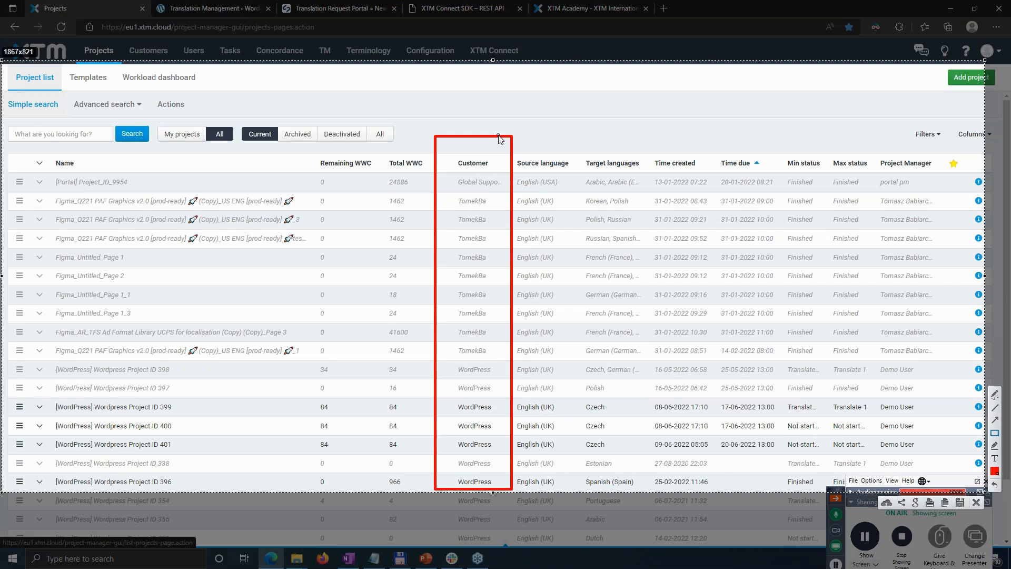
{"action": "key", "text": "Escape"}
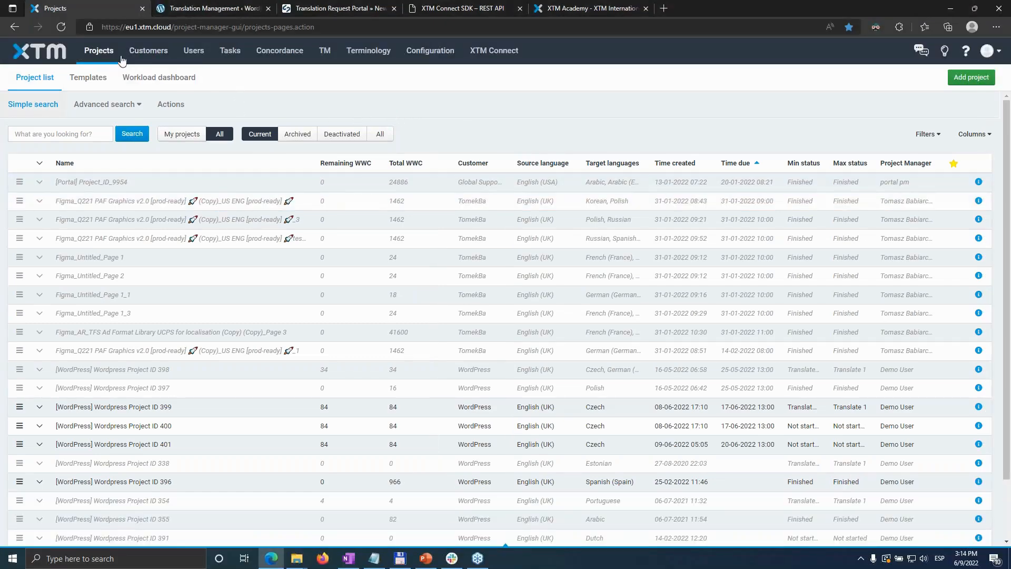
Open the Technical documentation customer's record from the customer list.
{"action": "left_click", "coordinate": [146, 53]}
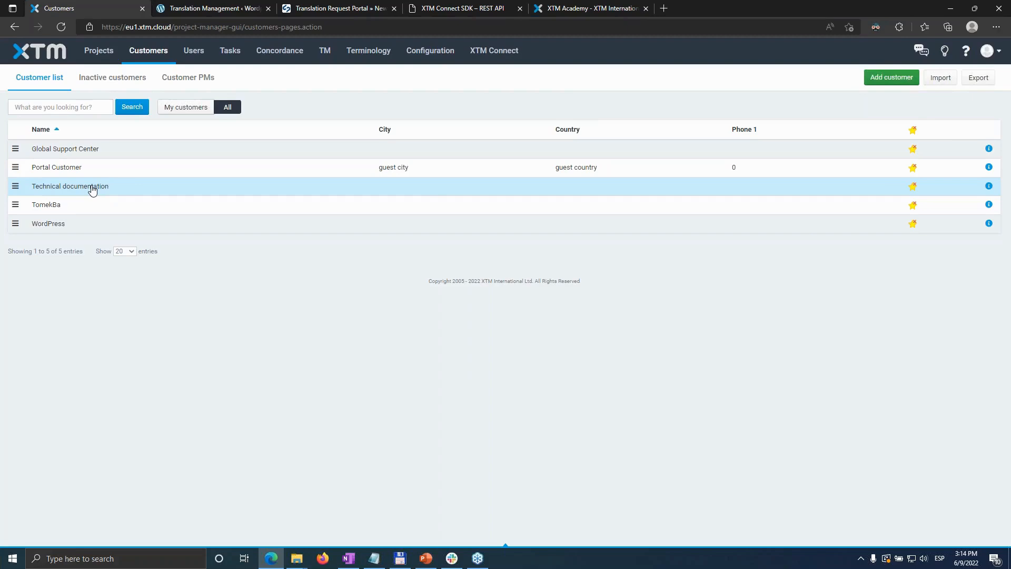
{"action": "left_click", "coordinate": [72, 188]}
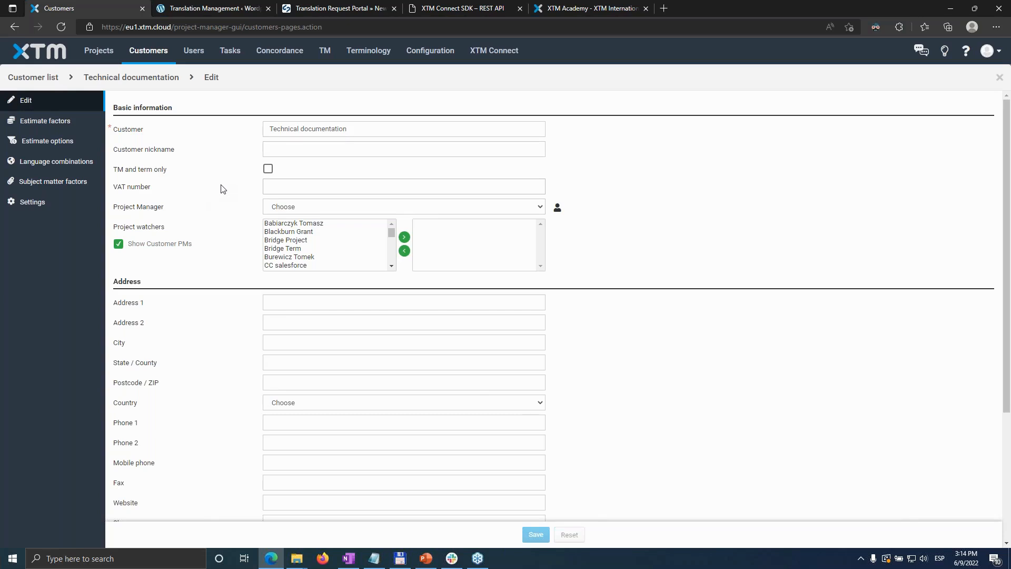
{"action": "left_click", "coordinate": [999, 77]}
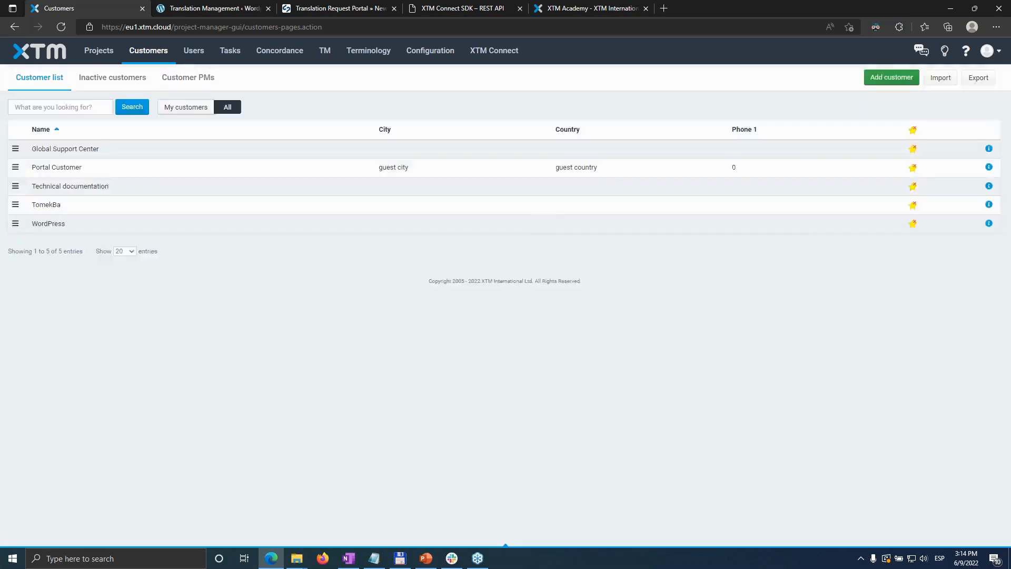
{"action": "left_click", "coordinate": [84, 188]}
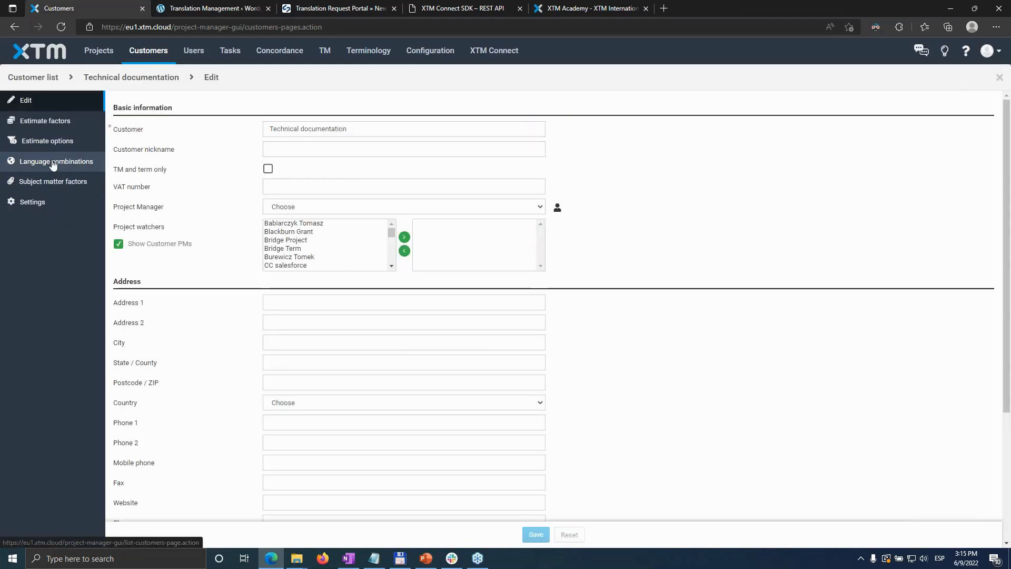
View the Technical documentation customer's language combinations for source languages English (USA) and French (France).
{"action": "left_click", "coordinate": [54, 163]}
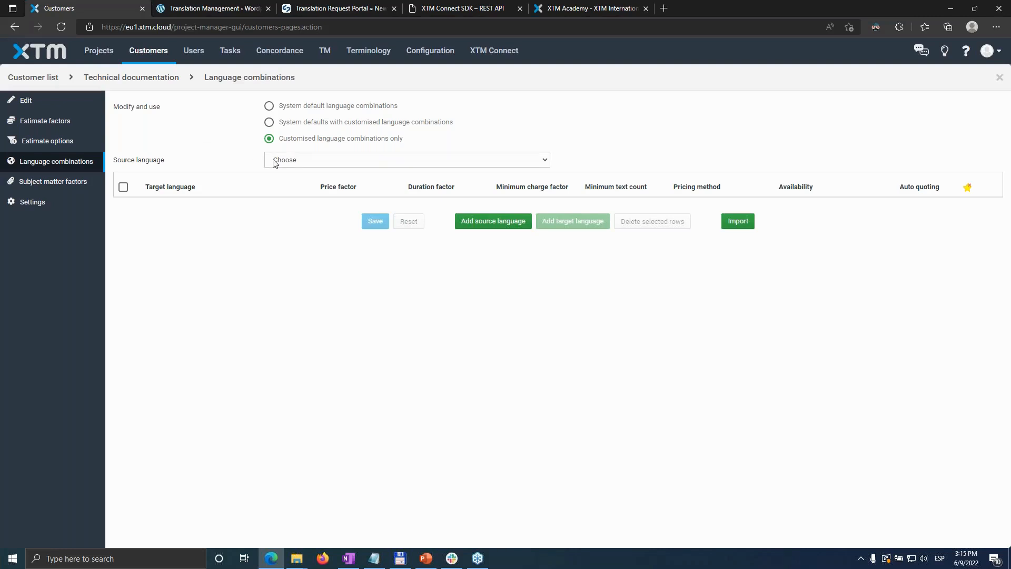
{"action": "left_click", "coordinate": [294, 163]}
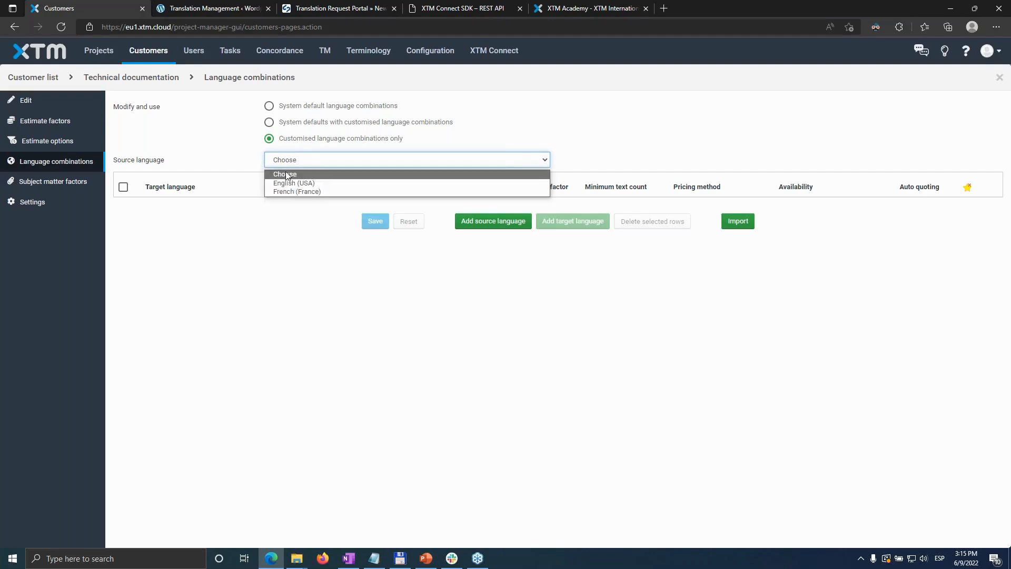
{"action": "left_click", "coordinate": [293, 183]}
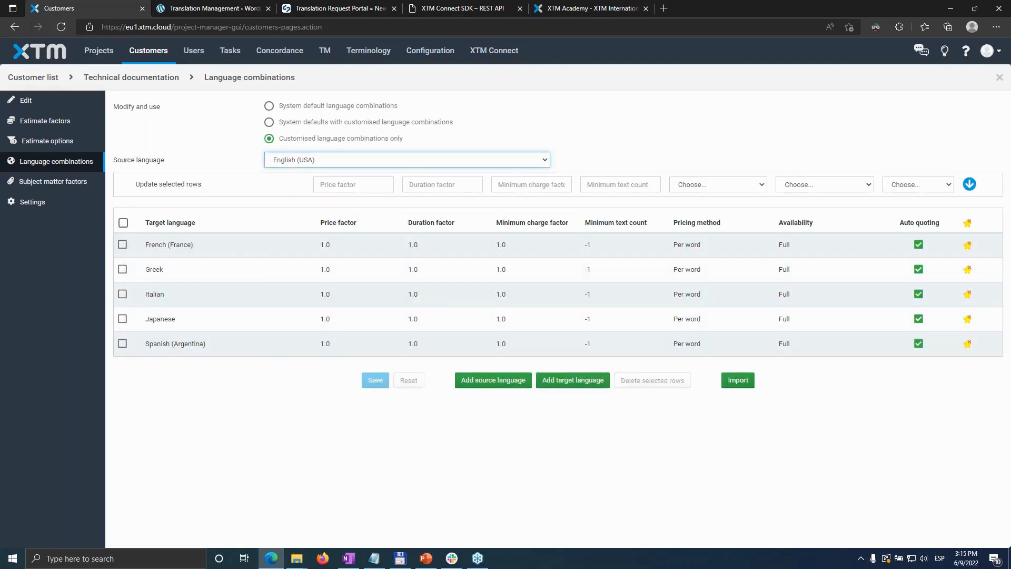
{"action": "left_click", "coordinate": [292, 157]}
{"action": "left_click", "coordinate": [295, 191]}
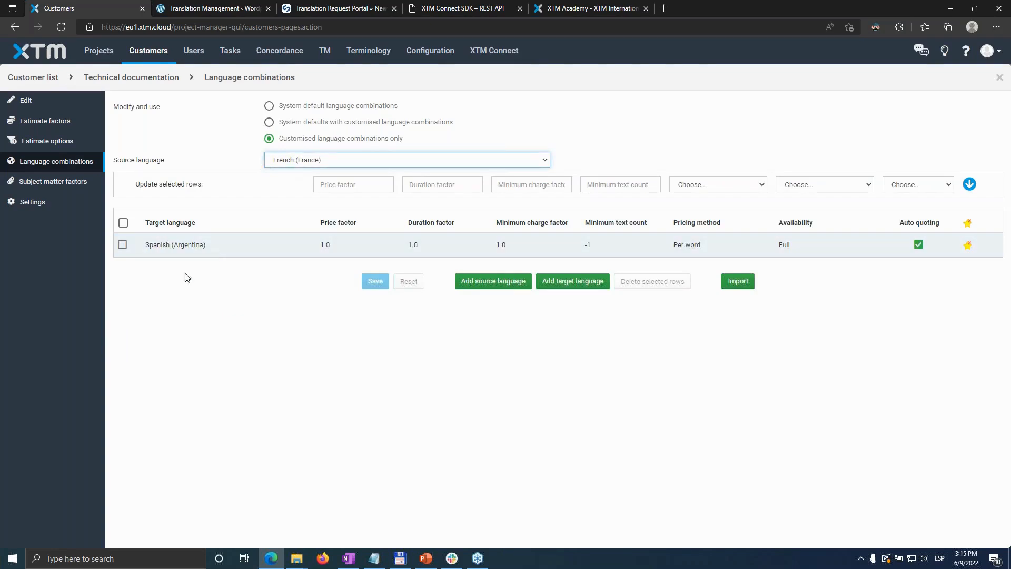
Review the Technical documentation customer's settings, from project options through machine translation to file upload and download, and close the record.
{"action": "left_click", "coordinate": [47, 203]}
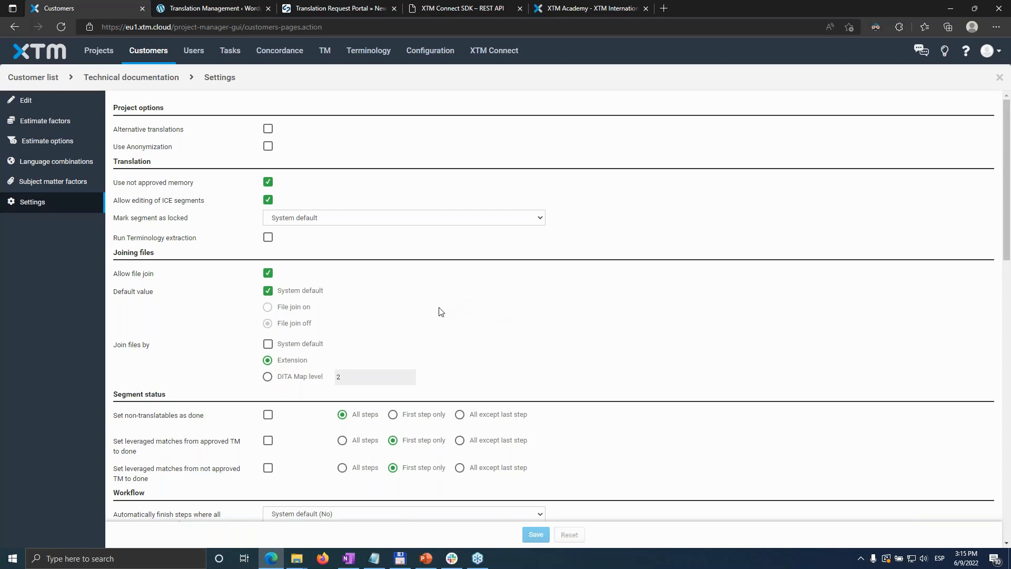
{"action": "scroll", "coordinate": [440, 310], "scroll_direction": "down", "scroll_amount": 3}
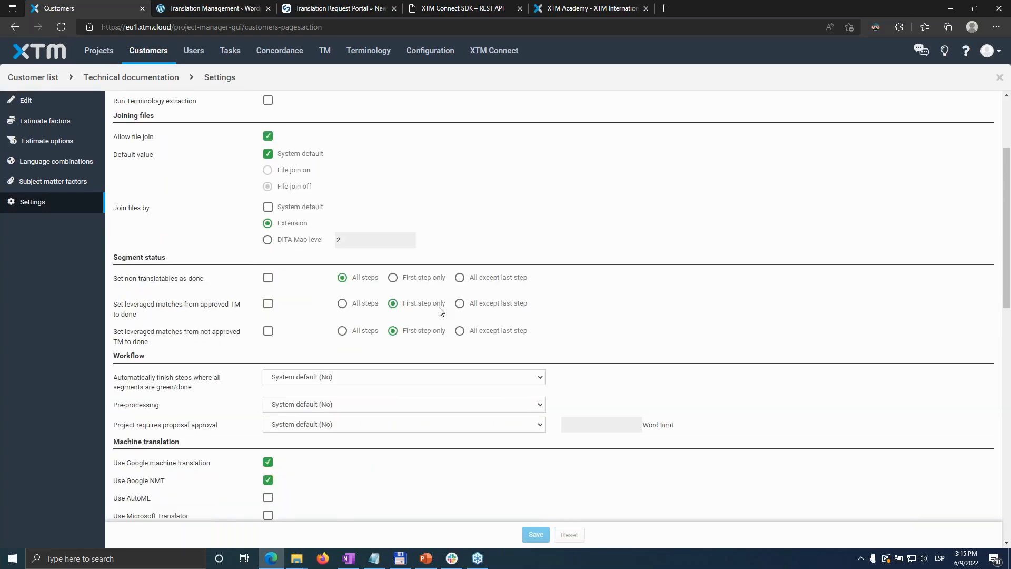
{"action": "scroll", "coordinate": [440, 310], "scroll_direction": "up", "scroll_amount": 3}
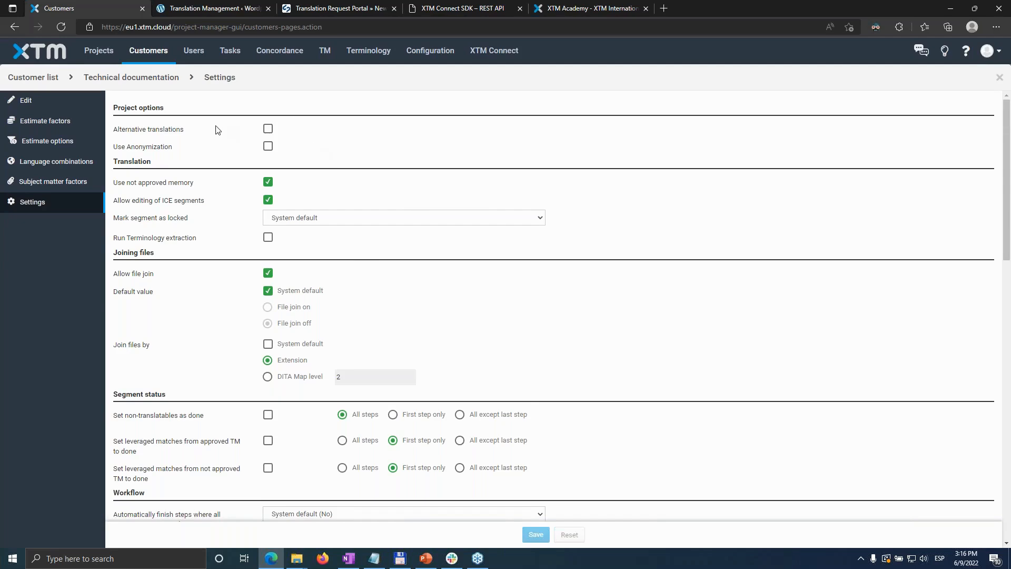
{"action": "scroll", "coordinate": [218, 129], "scroll_direction": "down", "scroll_amount": 1}
{"action": "scroll", "coordinate": [264, 212], "scroll_direction": "down", "scroll_amount": 2}
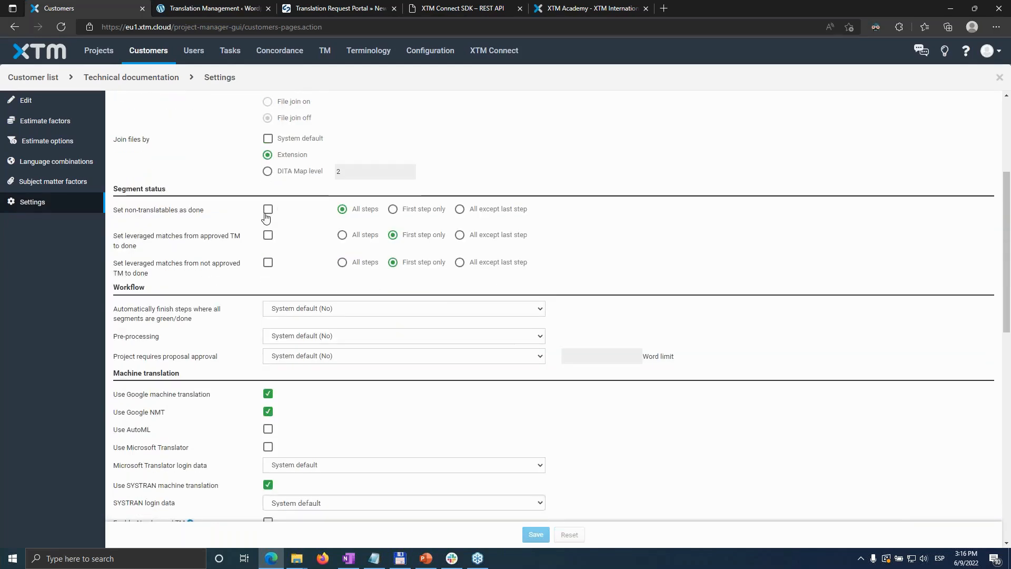
{"action": "scroll", "coordinate": [225, 238], "scroll_direction": "down", "scroll_amount": 3}
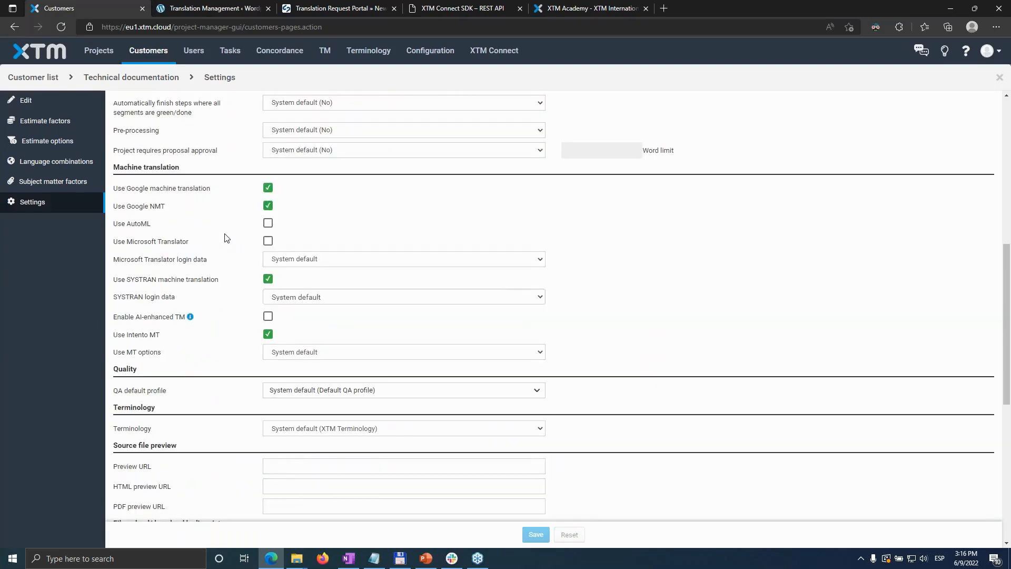
{"action": "scroll", "coordinate": [225, 238], "scroll_direction": "down", "scroll_amount": 2}
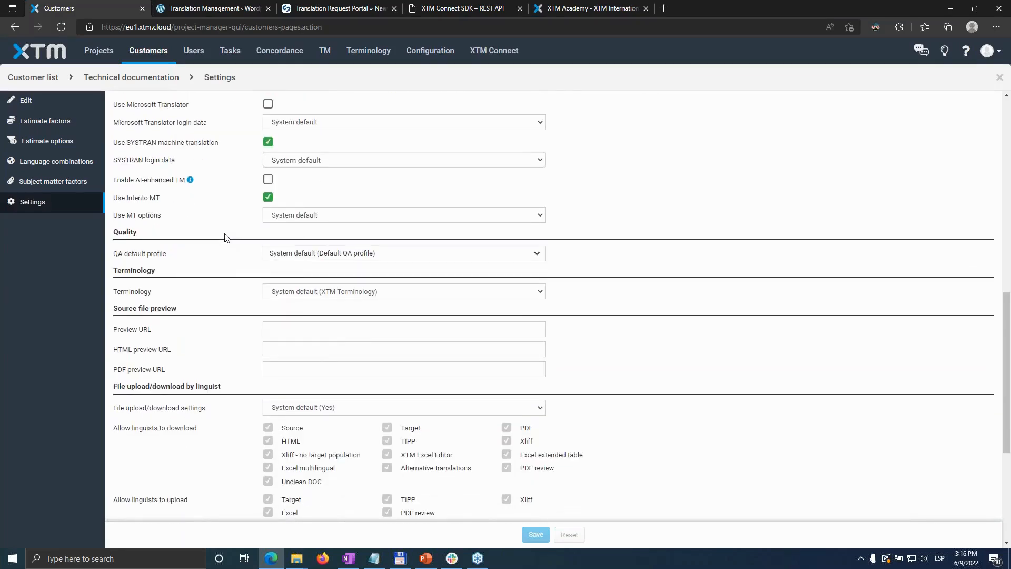
{"action": "scroll", "coordinate": [226, 238], "scroll_direction": "up", "scroll_amount": 9}
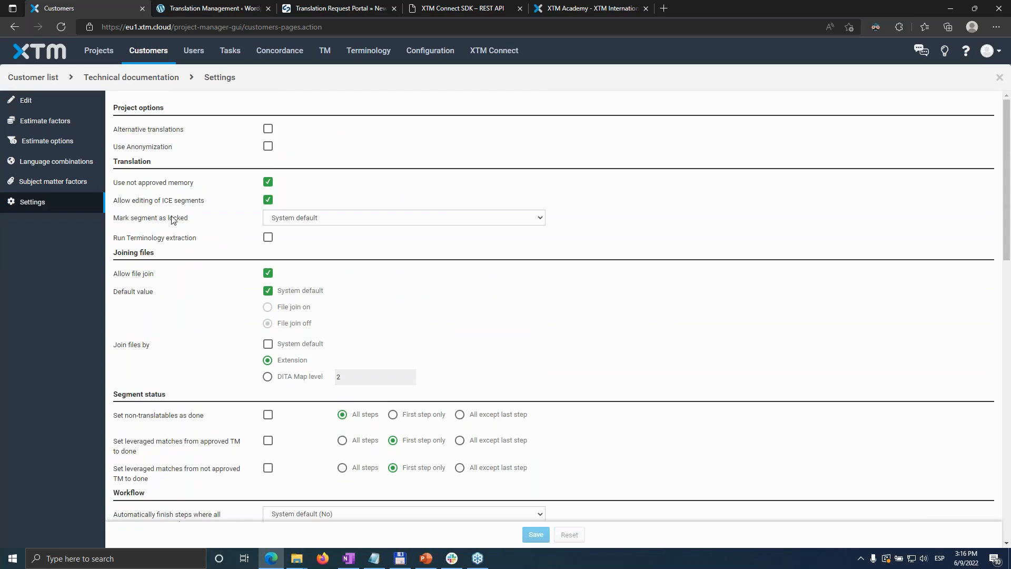
{"action": "left_click", "coordinate": [999, 80]}
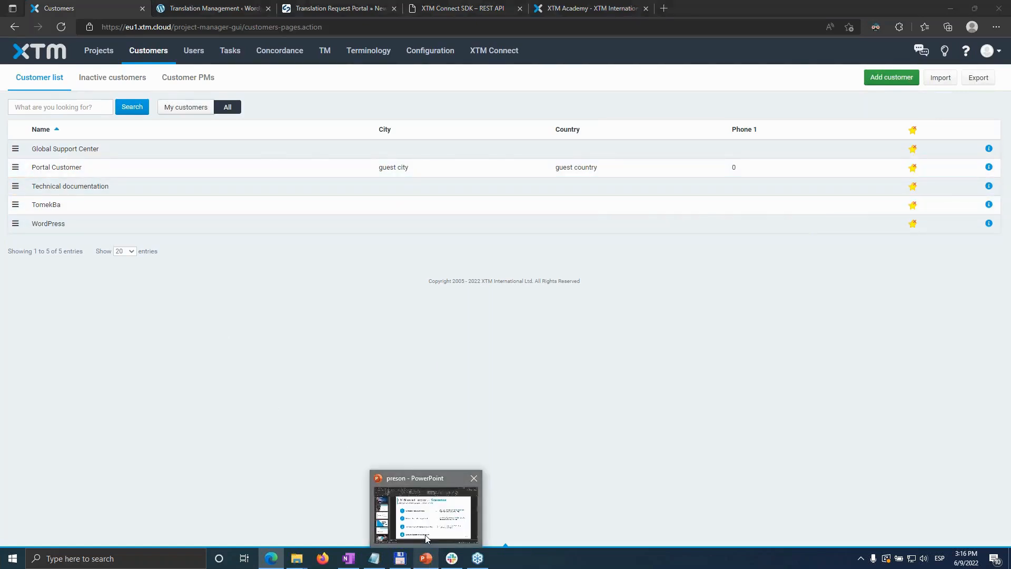
Switch to the PowerPoint presentation, highlight the scenario "Dedicated Loc. PM per department", and return to the browser.
{"action": "left_click", "coordinate": [427, 511]}
{"action": "left_click_drag", "start_coordinate": [310, 305], "coordinate": [536, 309]}
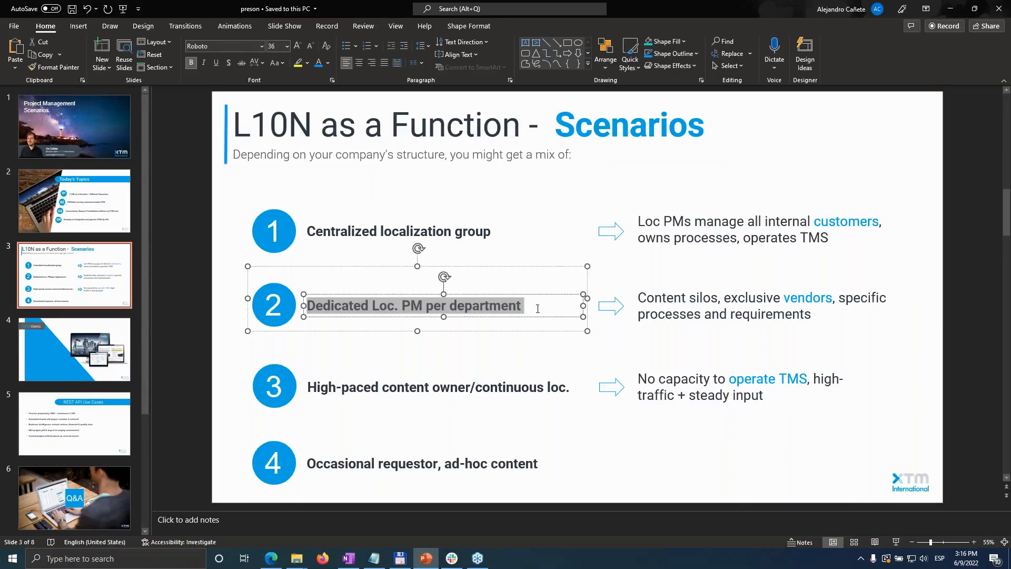
{"action": "key", "text": "alt+Tab"}
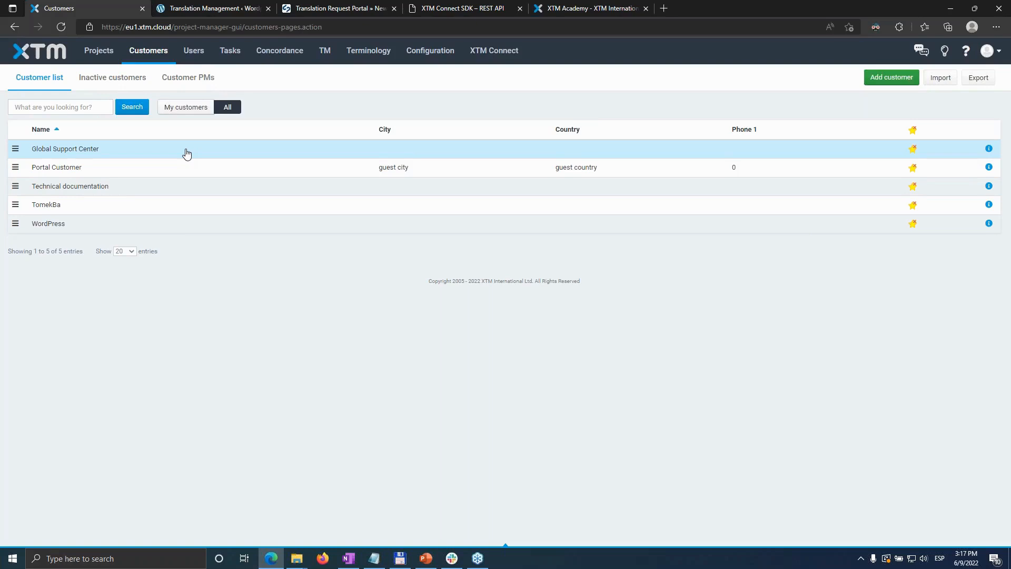
Search the user list for the presenter's username and open the matching user's record for editing.
{"action": "left_click", "coordinate": [196, 57]}
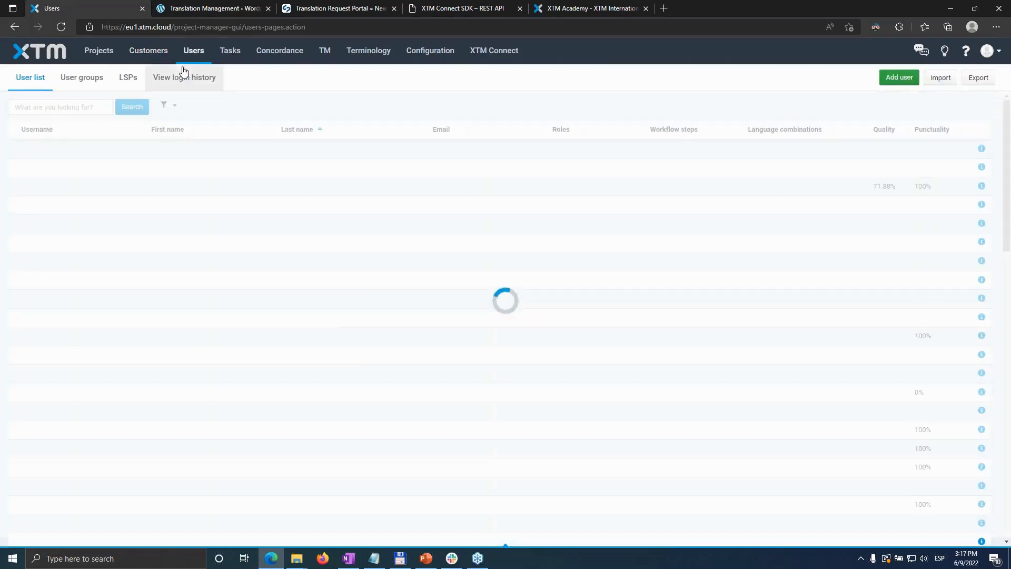
{"action": "left_click", "coordinate": [67, 108]}
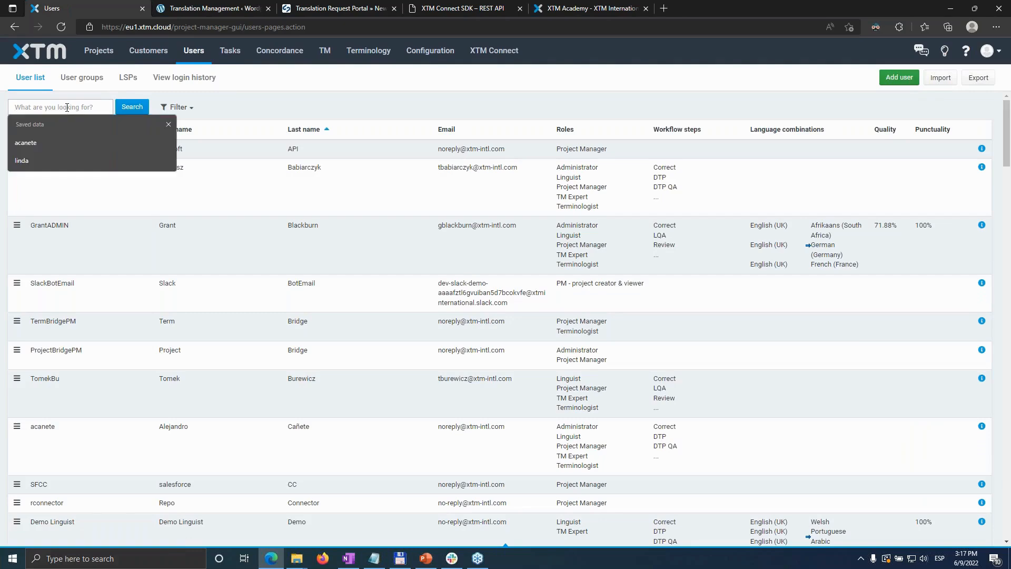
{"action": "type", "text": "acan"}
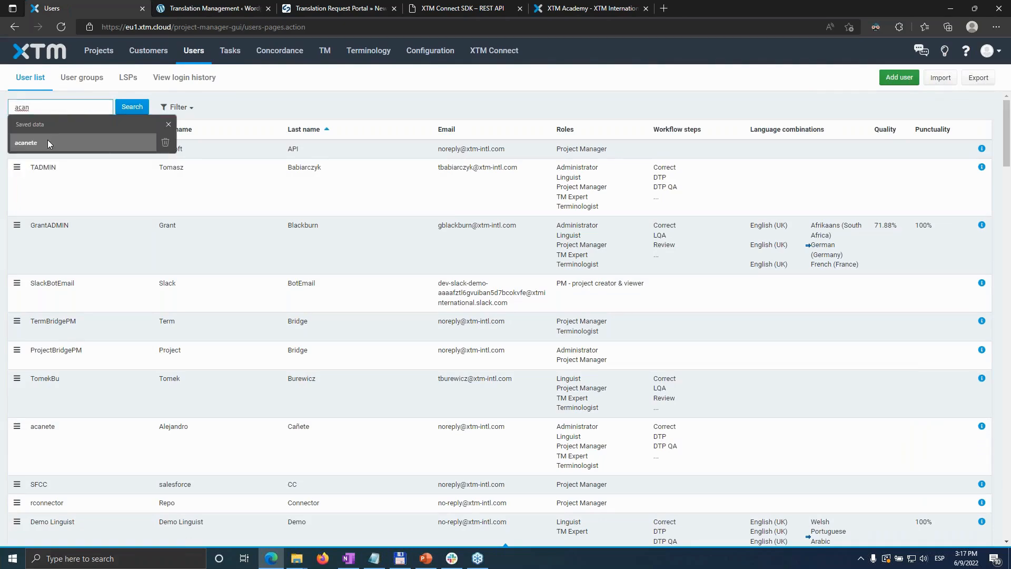
{"action": "left_click", "coordinate": [48, 140]}
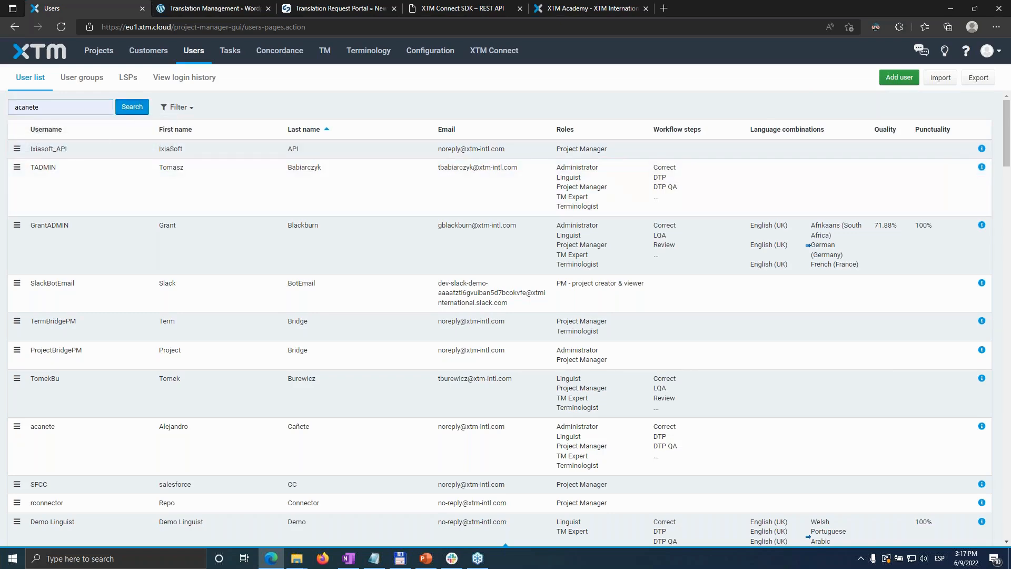
{"action": "key", "text": "Return"}
{"action": "left_click", "coordinate": [46, 148]}
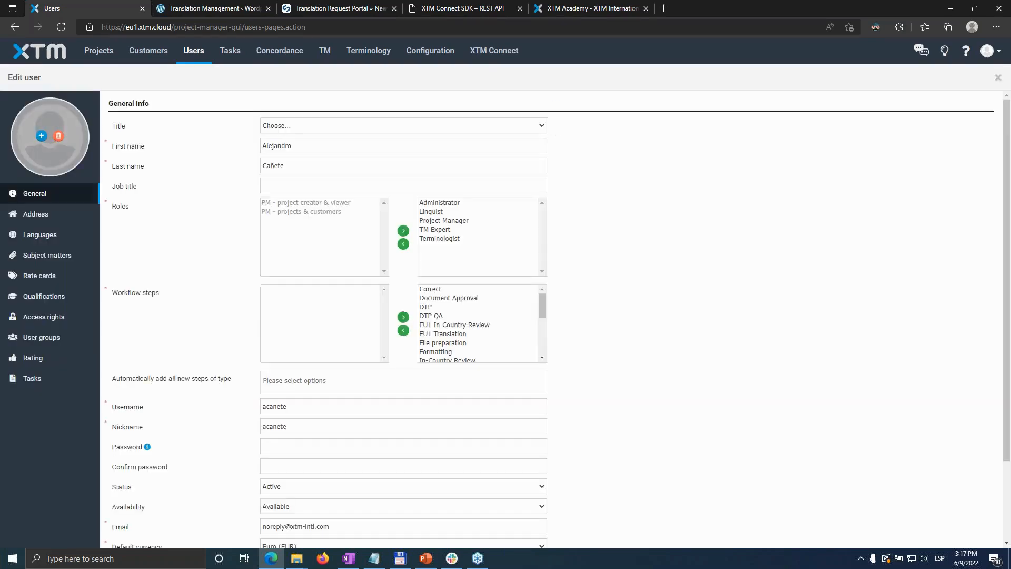
Review the customers assigned in the user's access rights, highlight the selected customers and AEM 6.5, and close the record.
{"action": "left_click", "coordinate": [56, 320]}
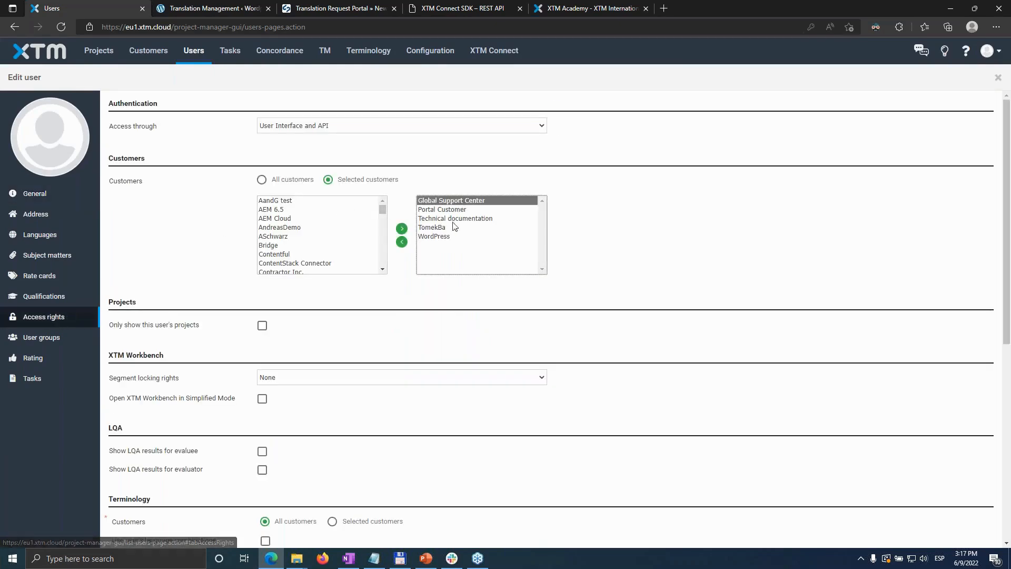
{"action": "left_click", "coordinate": [448, 238], "text": "shift"}
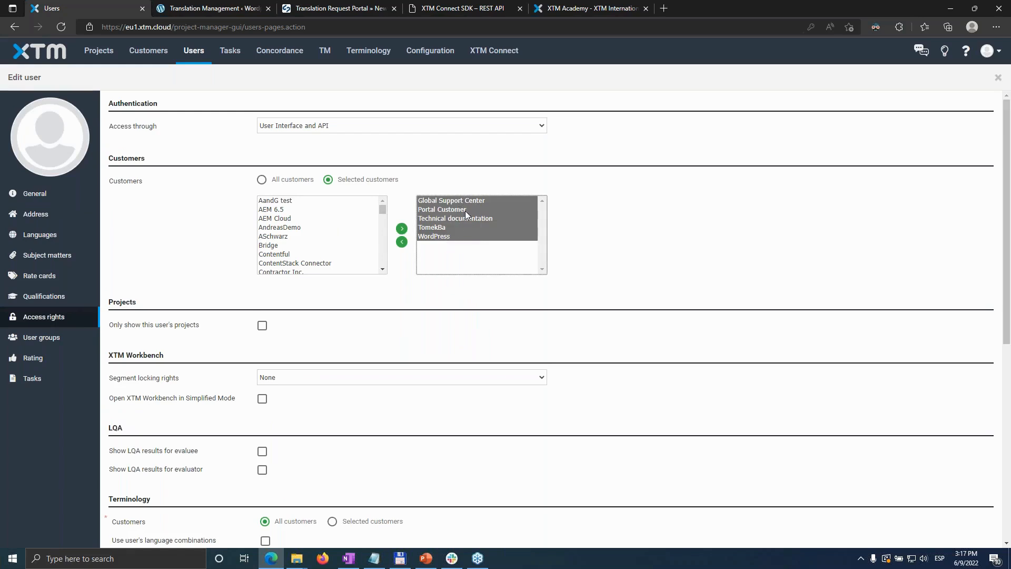
{"action": "left_click", "coordinate": [299, 211]}
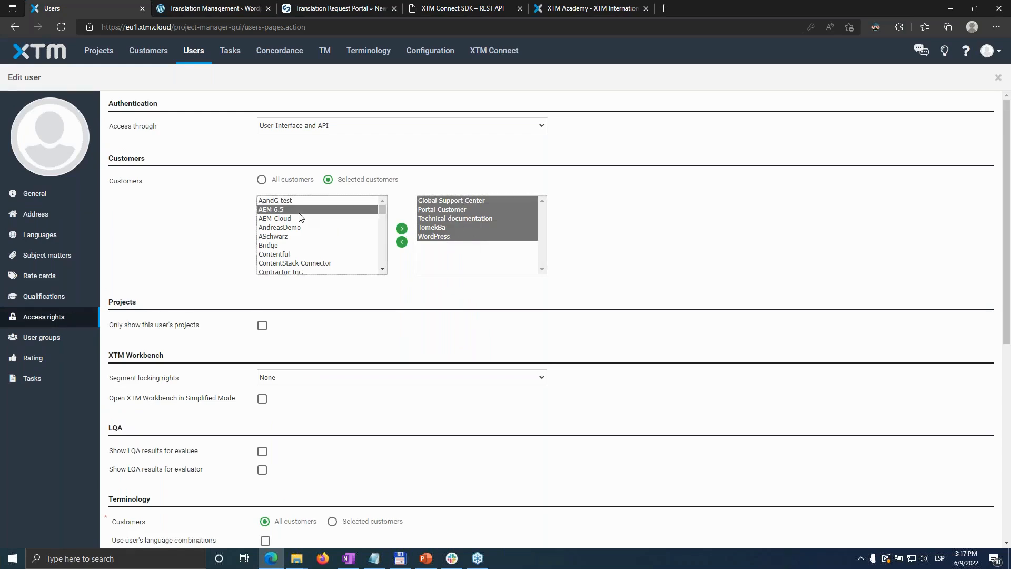
{"action": "mouse_move", "coordinate": [383, 211]}
{"action": "left_mouse_down"}
{"action": "mouse_move", "coordinate": [389, 277]}
{"action": "mouse_move", "coordinate": [375, 203]}
{"action": "left_mouse_up"}
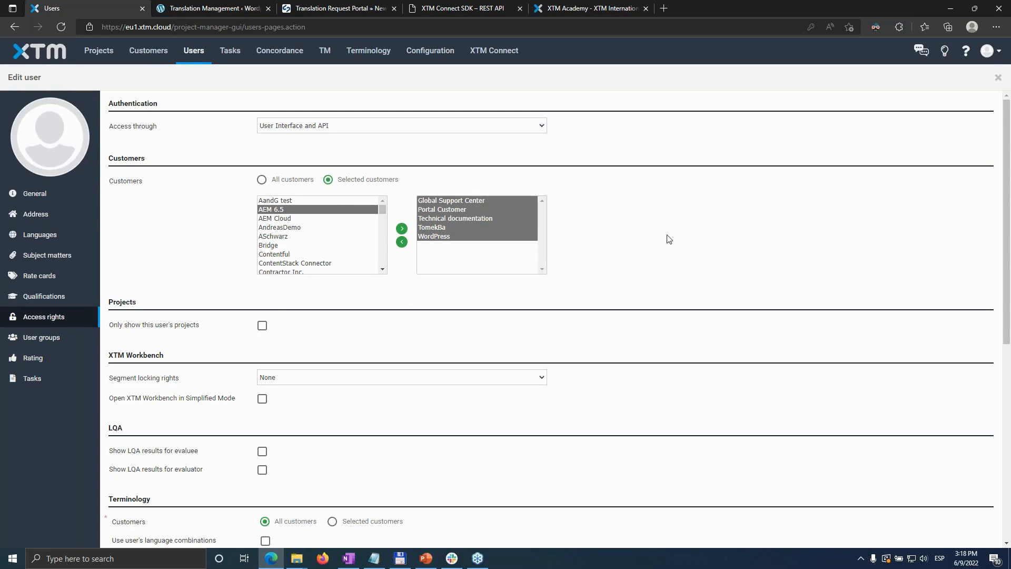
{"action": "left_click", "coordinate": [997, 78]}
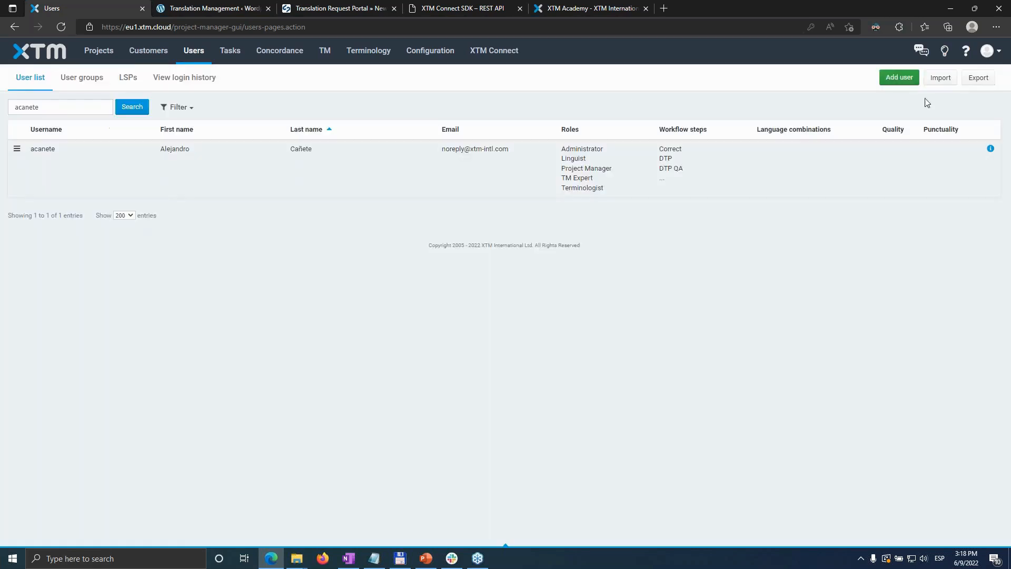
View the customer list, then show all current projects in the project list instead of only own projects.
{"action": "left_click", "coordinate": [138, 53]}
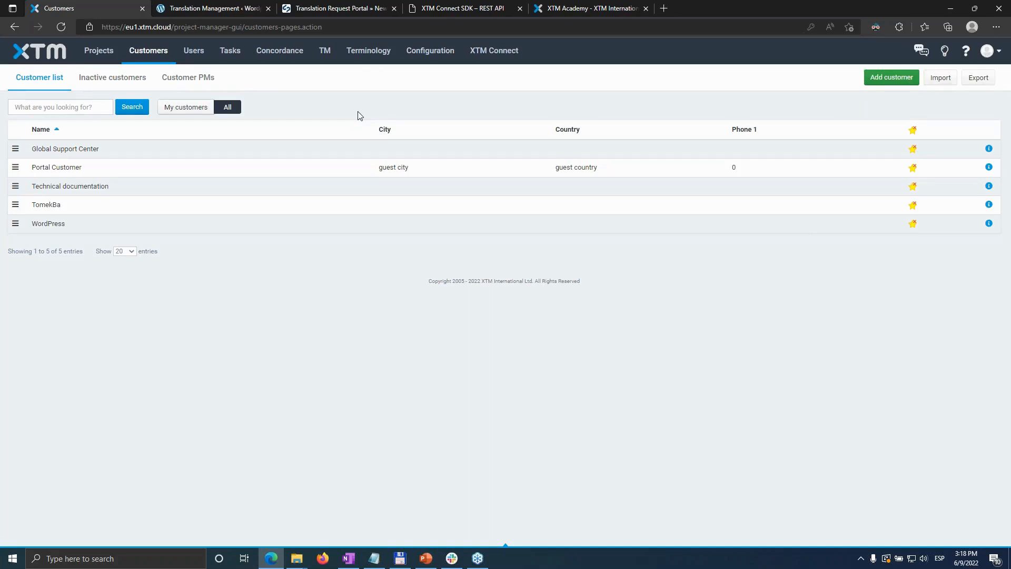
{"action": "left_click", "coordinate": [105, 53]}
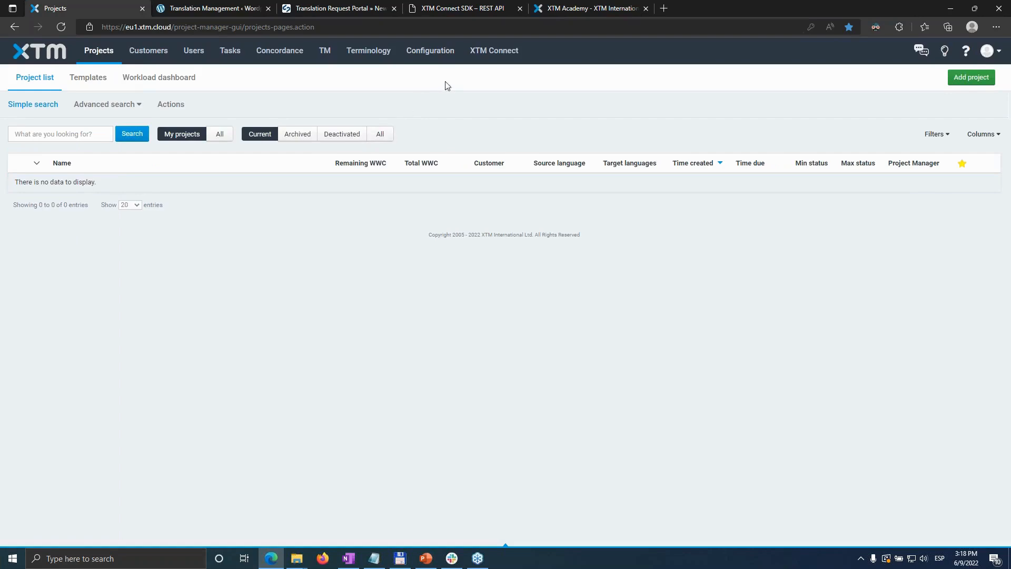
{"action": "left_click", "coordinate": [230, 134]}
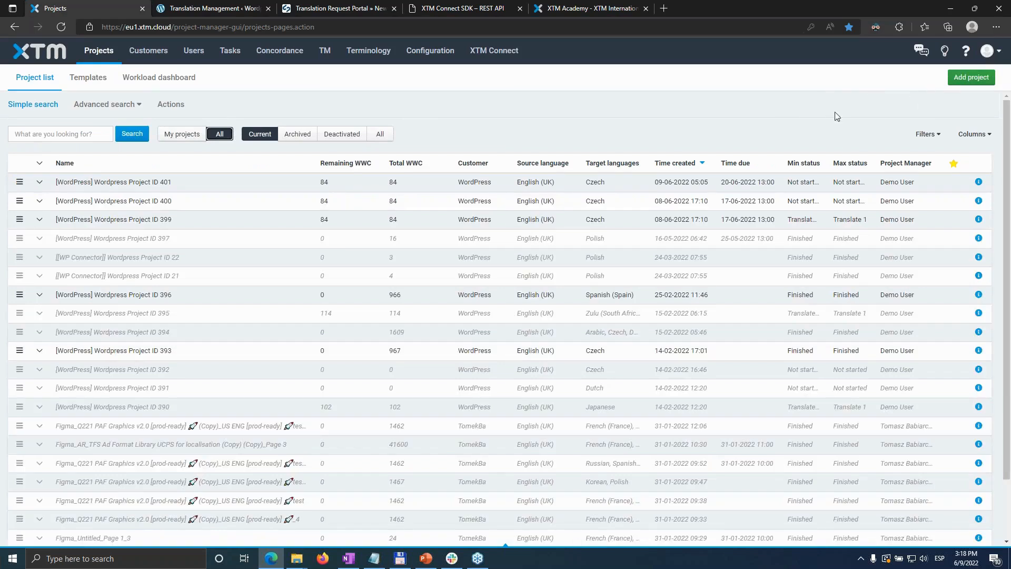
Start a new project for the customer Technical documentation, naming it "webinar Jun-9th" followed by the presenter's short first name.
{"action": "left_click", "coordinate": [965, 79]}
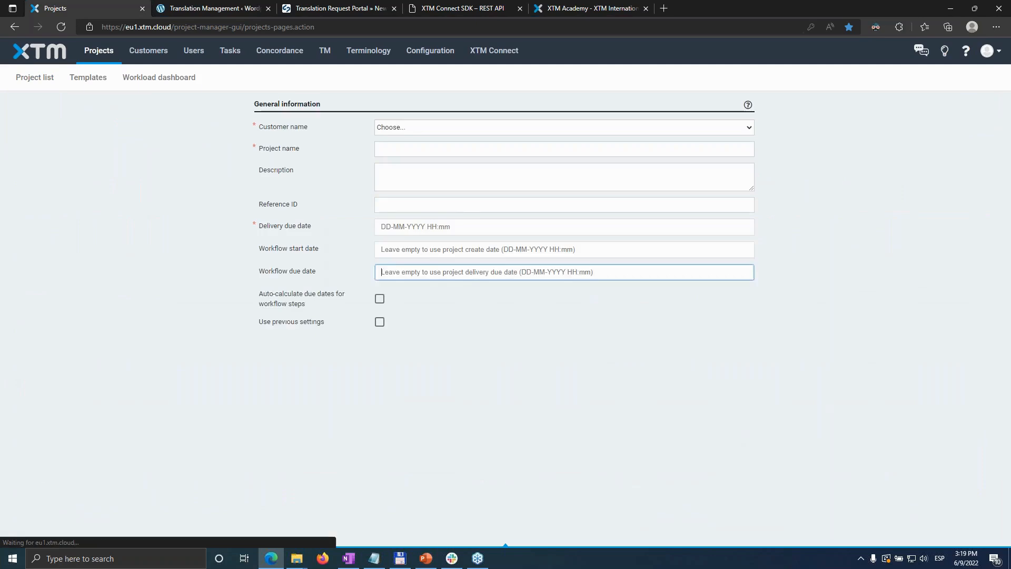
{"action": "left_click", "coordinate": [750, 130]}
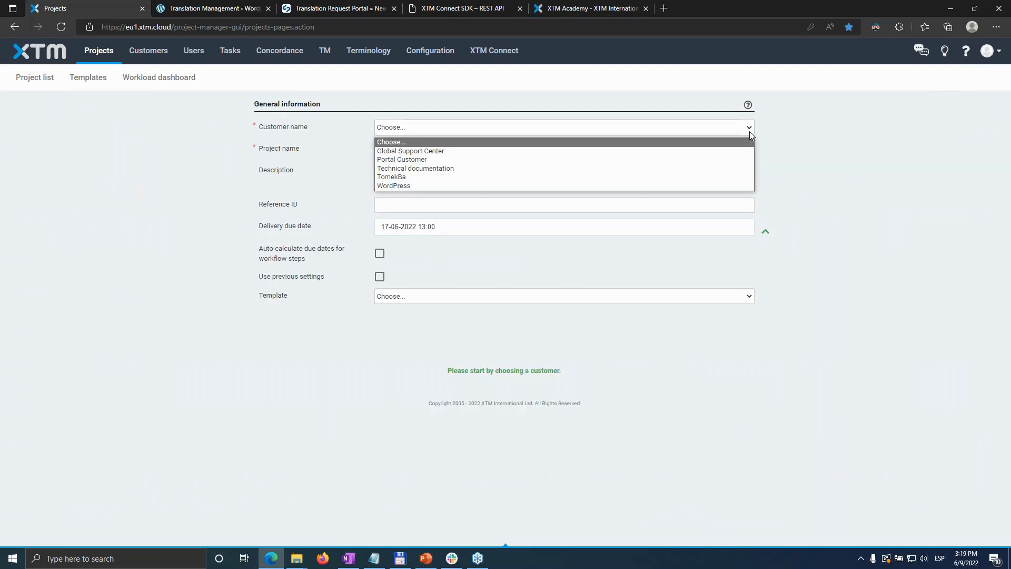
{"action": "left_click", "coordinate": [708, 168]}
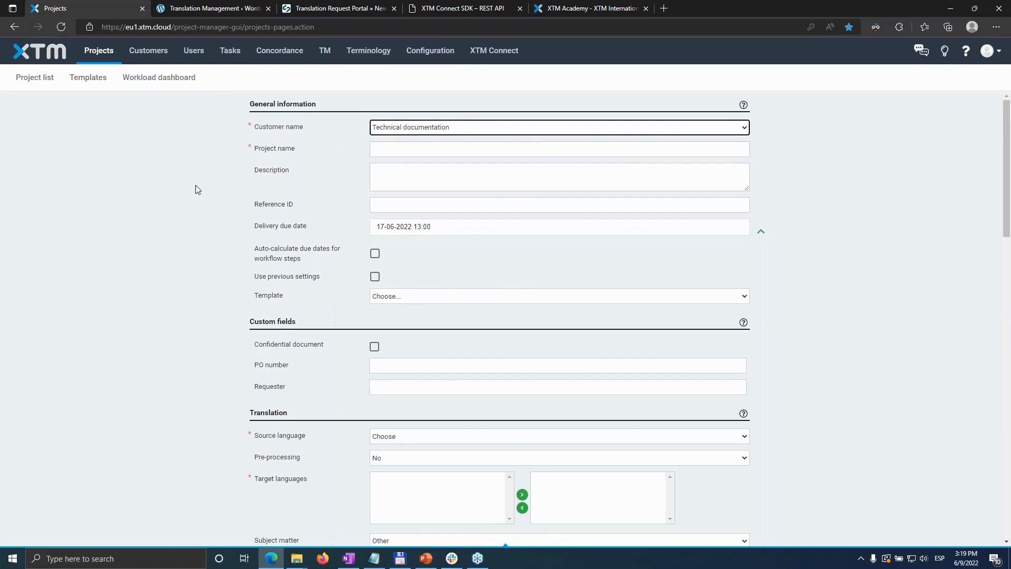
{"action": "left_click", "coordinate": [403, 148]}
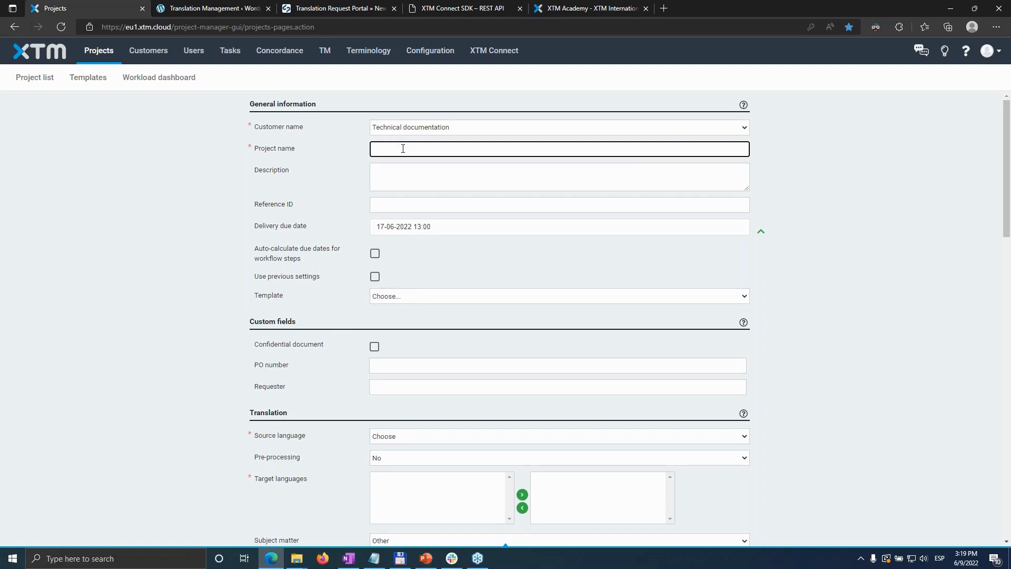
{"action": "type", "text": "webinar Jun-9th Ale"}
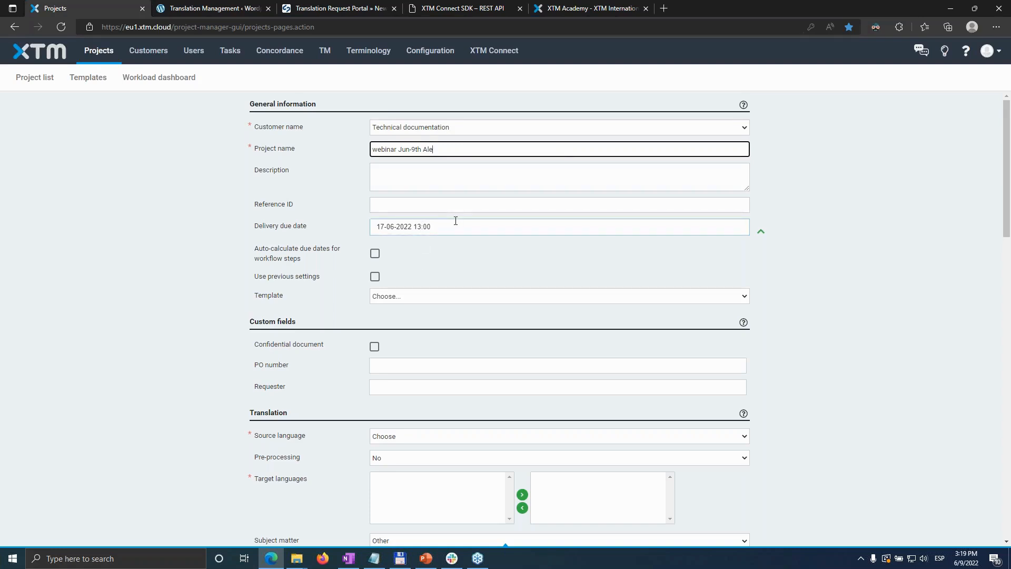
Set the project's source language to English (USA) and add all available target languages.
{"action": "scroll", "coordinate": [456, 222], "scroll_direction": "down", "scroll_amount": 1}
{"action": "scroll", "coordinate": [454, 223], "scroll_direction": "up", "scroll_amount": 1}
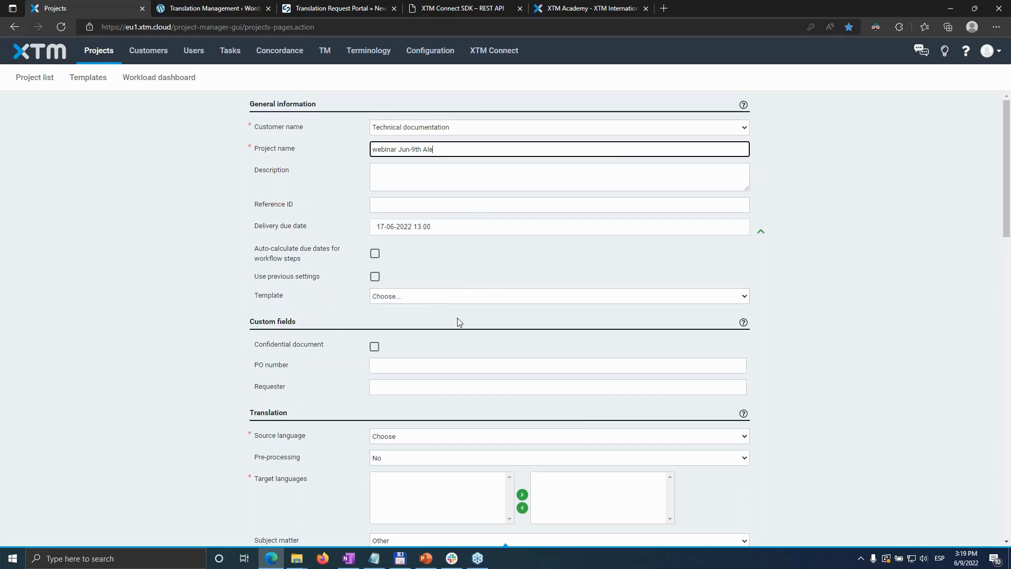
{"action": "scroll", "coordinate": [422, 342], "scroll_direction": "down", "scroll_amount": 1}
{"action": "left_click", "coordinate": [418, 371]}
{"action": "left_click", "coordinate": [411, 391]}
{"action": "left_click", "coordinate": [422, 410]}
{"action": "scroll", "coordinate": [429, 429], "scroll_direction": "down", "scroll_amount": 1}
{"action": "left_click", "coordinate": [427, 449], "text": "shift"}
{"action": "left_click", "coordinate": [522, 426]}
{"action": "scroll", "coordinate": [771, 374], "scroll_direction": "up", "scroll_amount": 1}
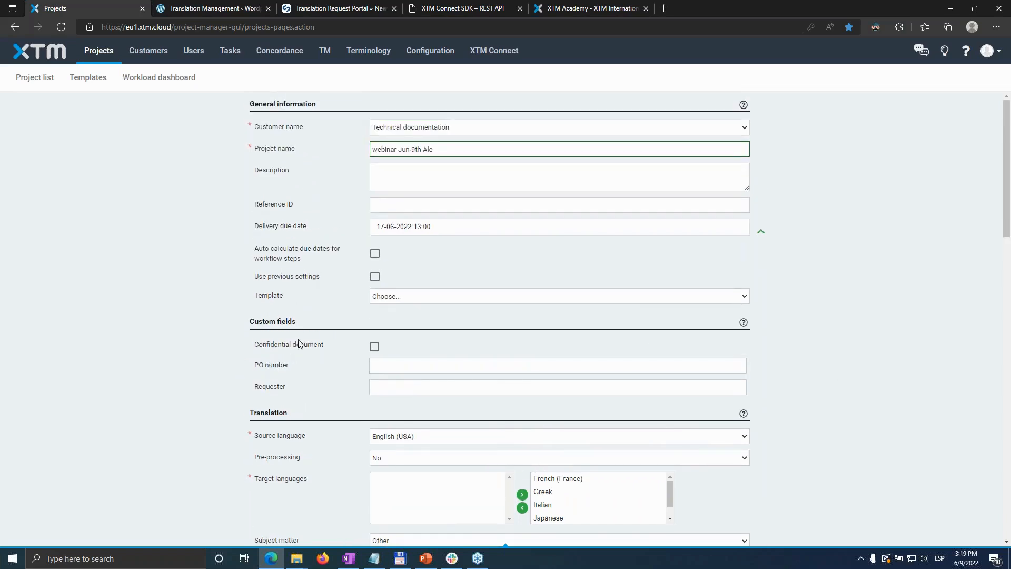
Highlight the Target languages label and attach XTM Portal info.docx as the project's file for translation.
{"action": "scroll", "coordinate": [292, 395], "scroll_direction": "down", "scroll_amount": 2}
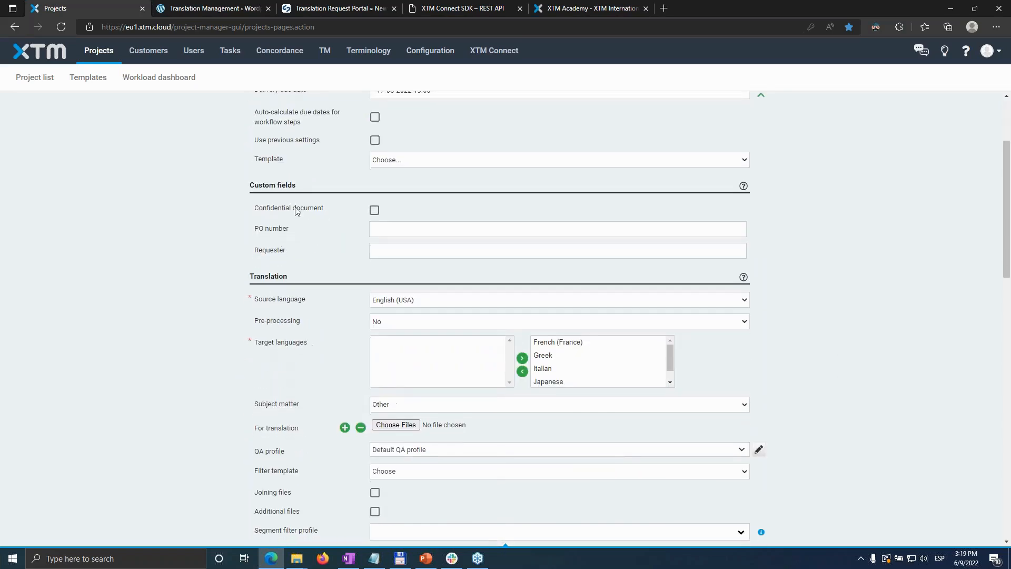
{"action": "scroll", "coordinate": [298, 382], "scroll_direction": "down", "scroll_amount": 2}
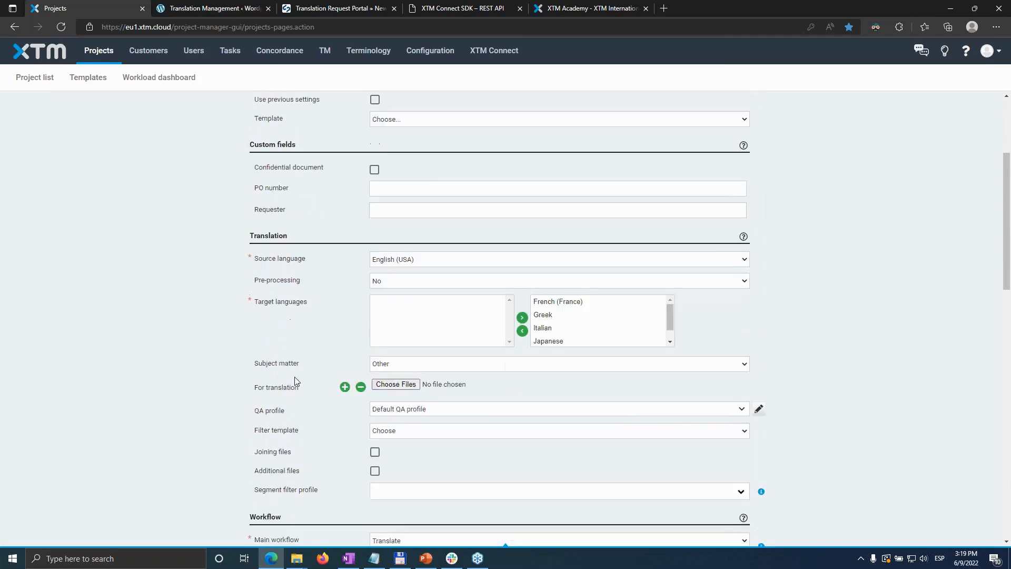
{"action": "left_click_drag", "start_coordinate": [254, 163], "coordinate": [319, 163]}
{"action": "left_click_drag", "start_coordinate": [254, 206], "coordinate": [318, 209]}
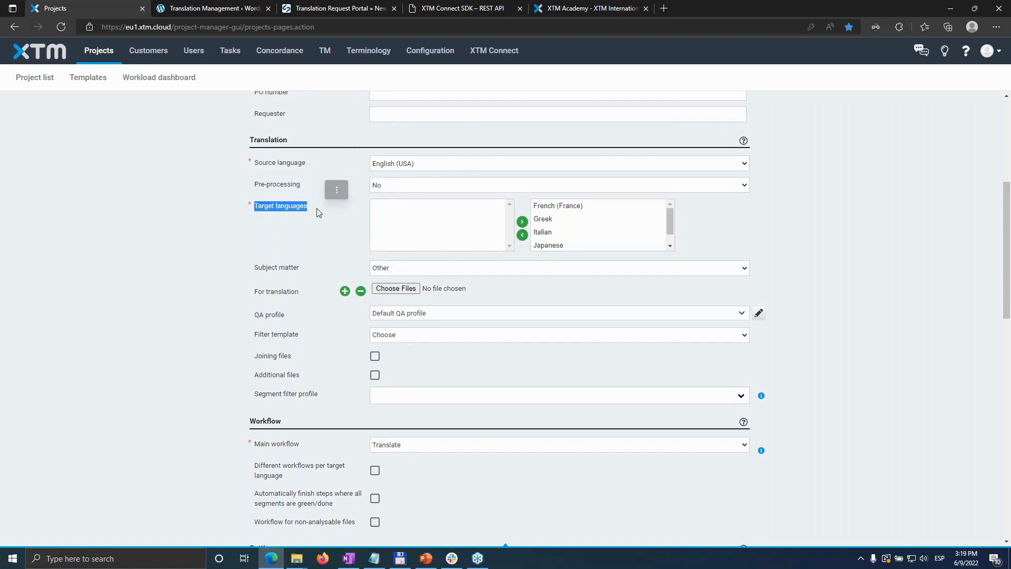
{"action": "left_click", "coordinate": [407, 292]}
{"action": "scroll", "coordinate": [153, 214], "scroll_direction": "down", "scroll_amount": 5}
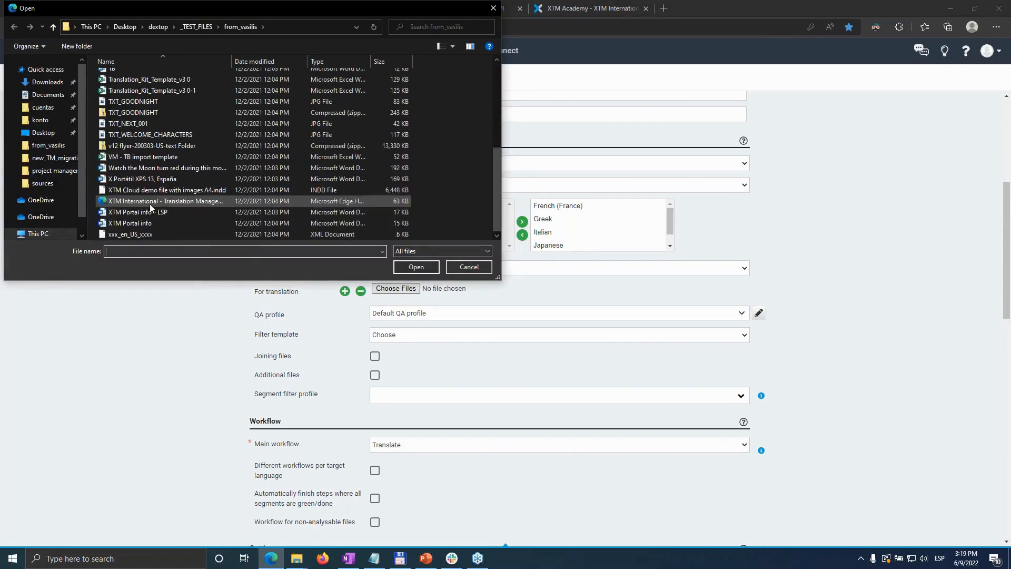
{"action": "double_click", "coordinate": [142, 223]}
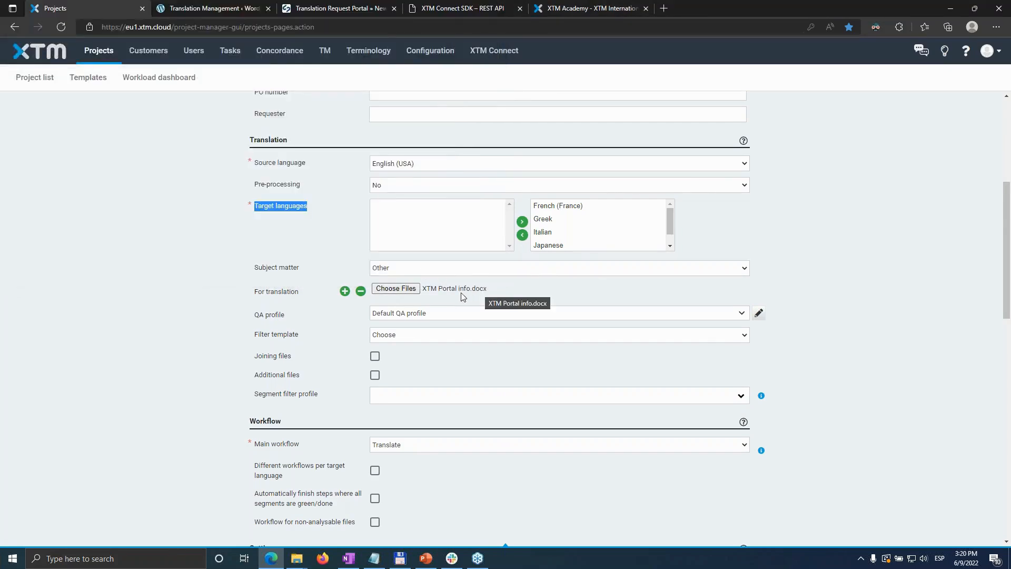
Enter the project description "we'll look at this soon!" and highlight it briefly.
{"action": "scroll", "coordinate": [467, 288], "scroll_direction": "down", "scroll_amount": 1}
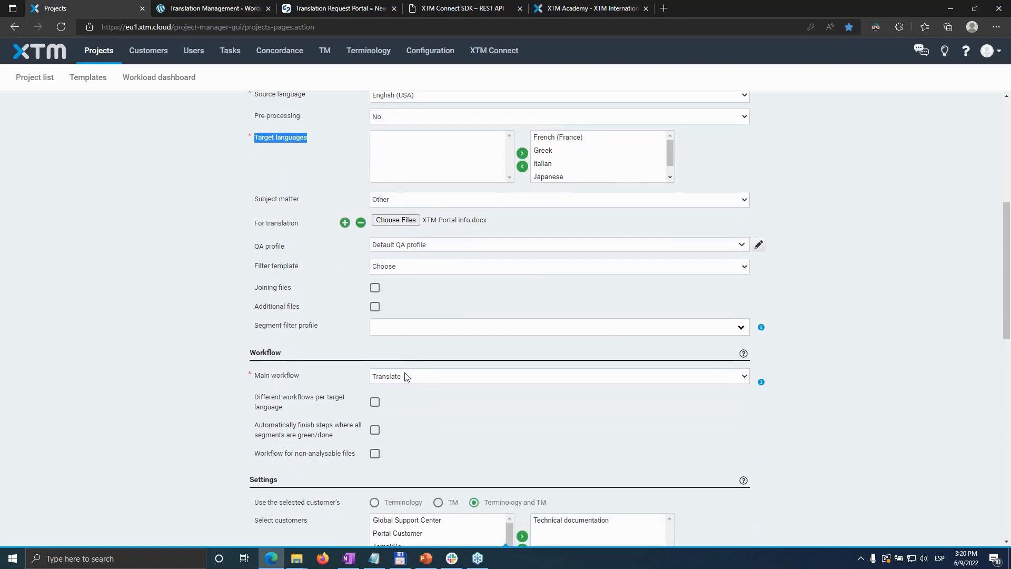
{"action": "scroll", "coordinate": [410, 380], "scroll_direction": "down", "scroll_amount": 1}
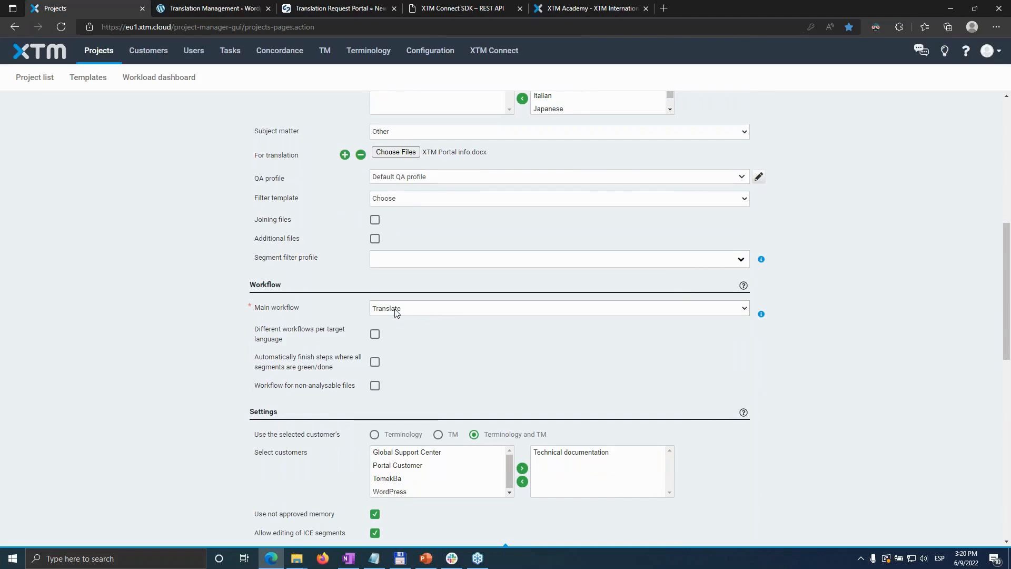
{"action": "scroll", "coordinate": [413, 318], "scroll_direction": "up", "scroll_amount": 6}
{"action": "left_click", "coordinate": [411, 180]}
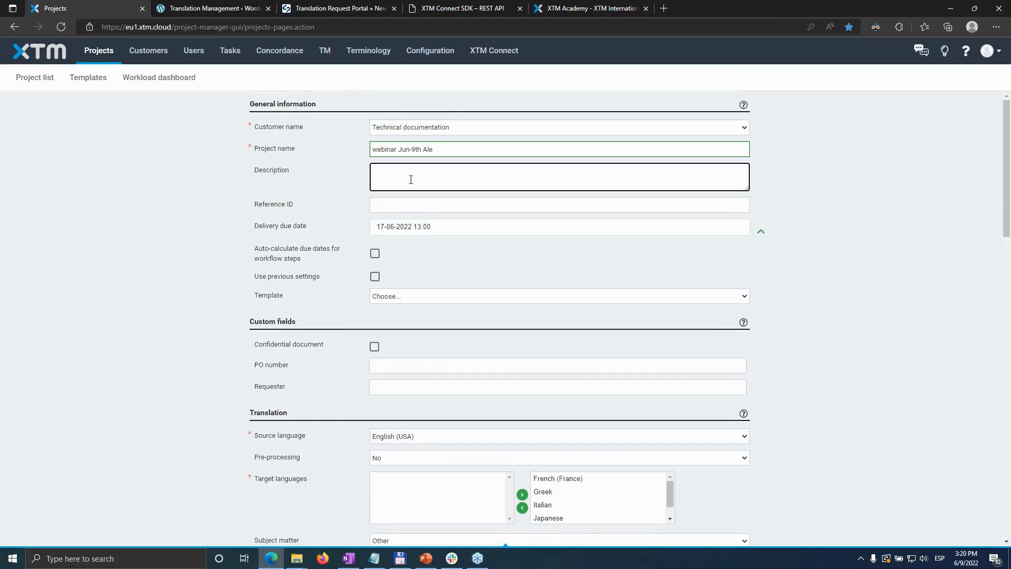
{"action": "type", "text": "we'll look at this soon!"}
{"action": "left_click_drag", "start_coordinate": [444, 183], "coordinate": [368, 178]}
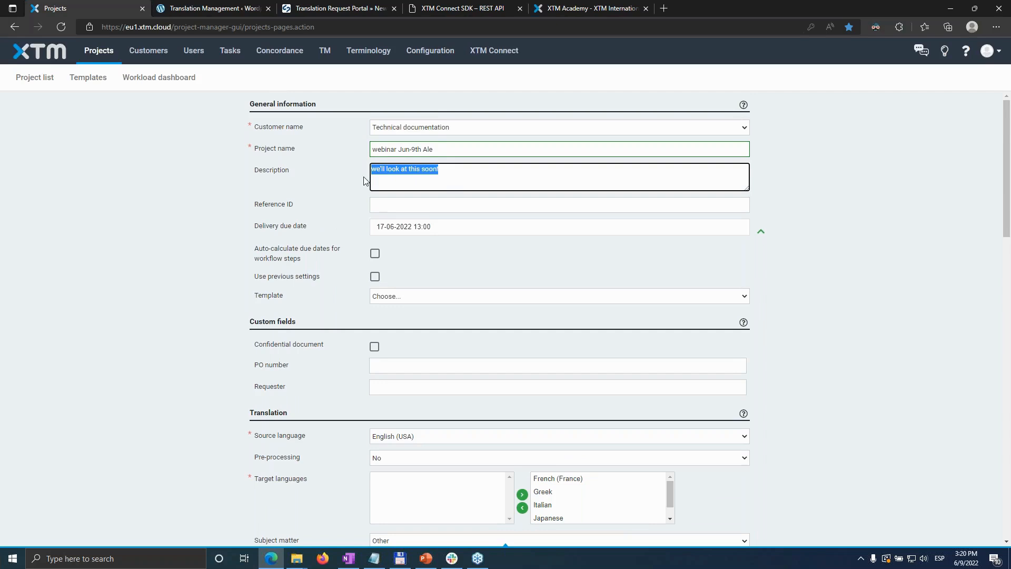
{"action": "left_click", "coordinate": [485, 174]}
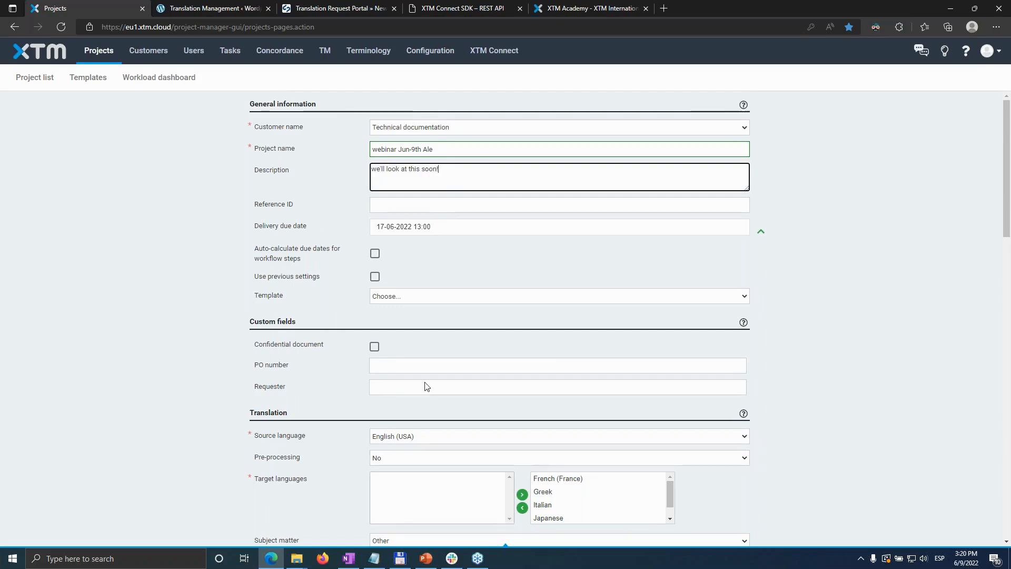
{"action": "scroll", "coordinate": [437, 228], "scroll_direction": "down", "scroll_amount": 3}
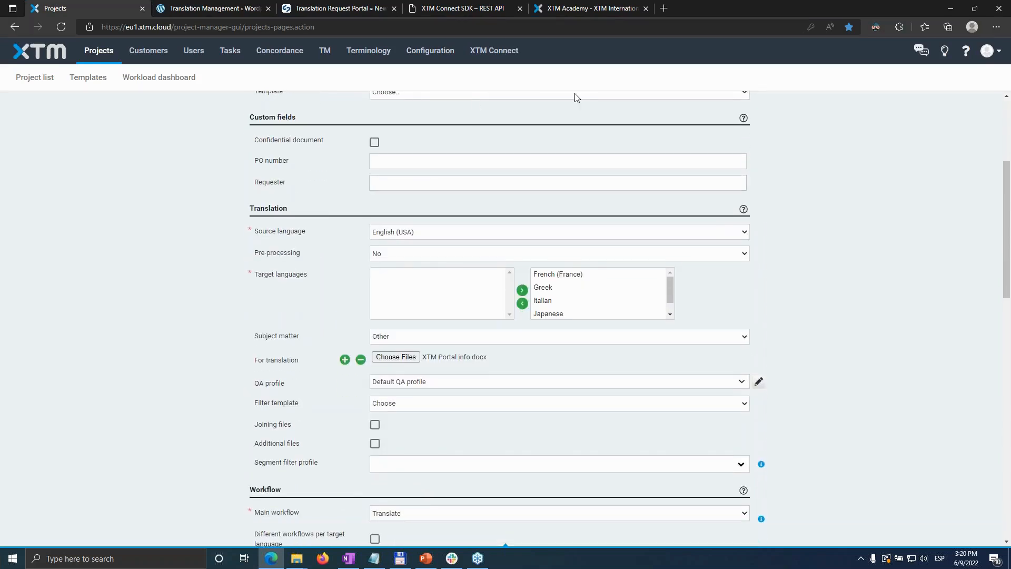
{"action": "scroll", "coordinate": [524, 239], "scroll_direction": "up", "scroll_amount": 4}
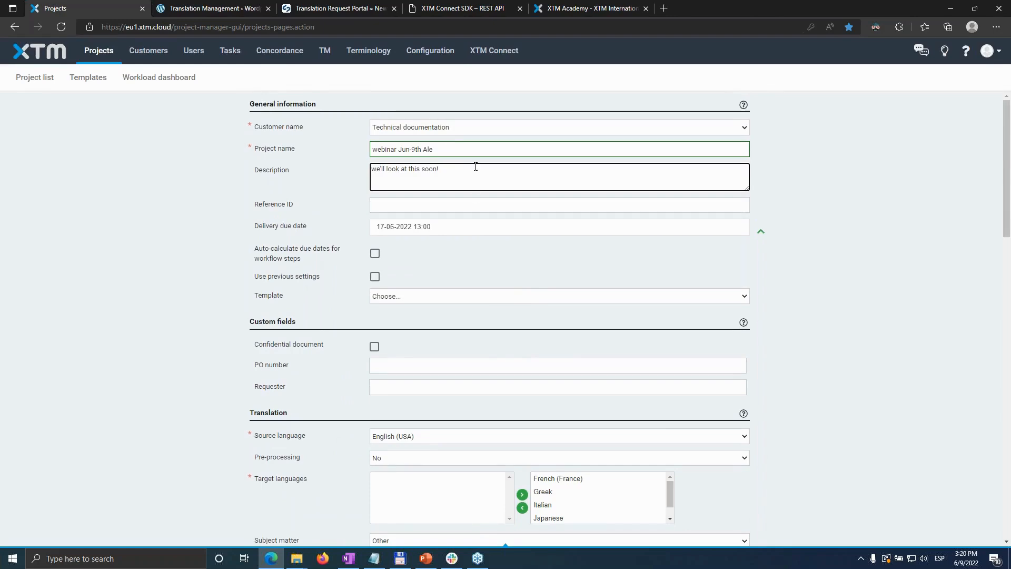
{"action": "left_click_drag", "start_coordinate": [465, 174], "coordinate": [345, 173]}
{"action": "left_click", "coordinate": [436, 178]}
Add Global Support Center to the customers whose terminology and TM the project uses, and select it in the chosen list.
{"action": "scroll", "coordinate": [436, 178], "scroll_direction": "down", "scroll_amount": 1}
{"action": "scroll", "coordinate": [436, 178], "scroll_direction": "down", "scroll_amount": 10}
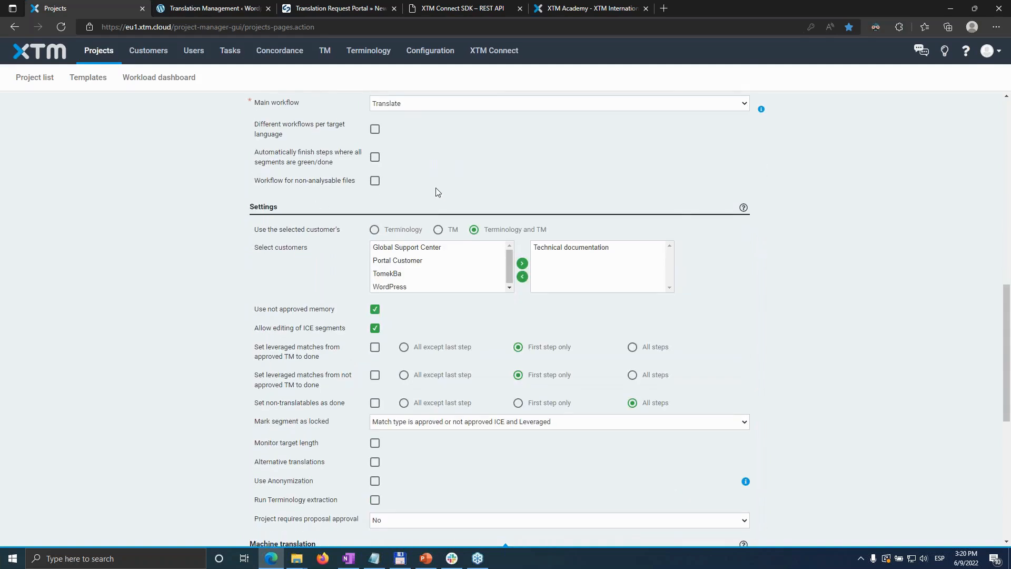
{"action": "scroll", "coordinate": [436, 191], "scroll_direction": "up", "scroll_amount": 1}
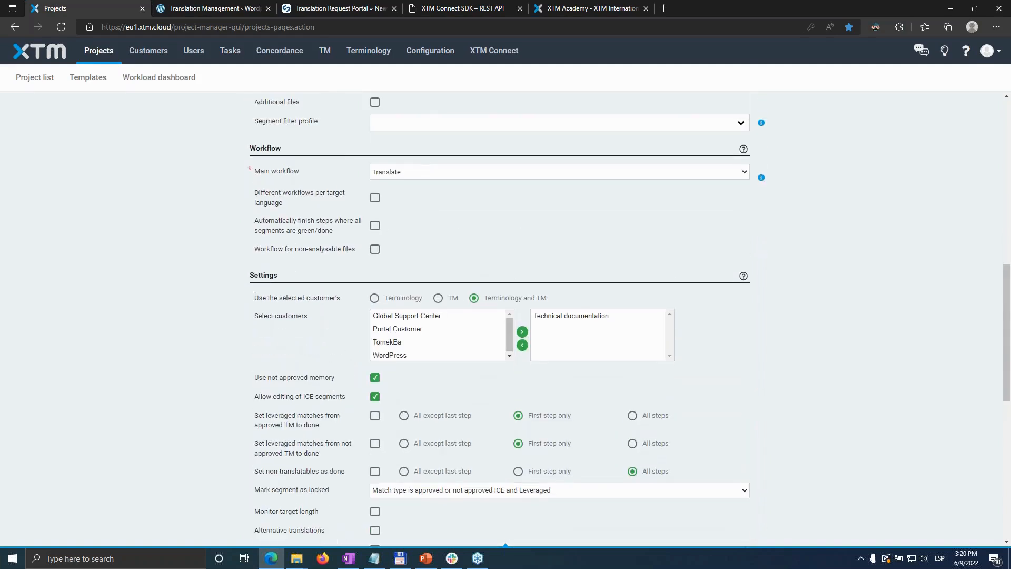
{"action": "left_click_drag", "start_coordinate": [258, 298], "coordinate": [341, 298]}
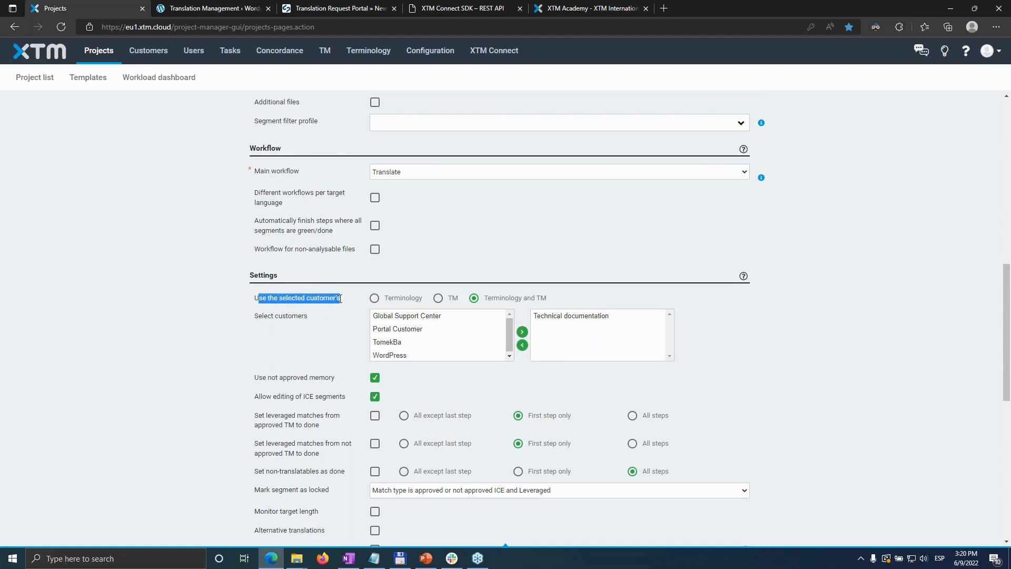
{"action": "left_click", "coordinate": [314, 314]}
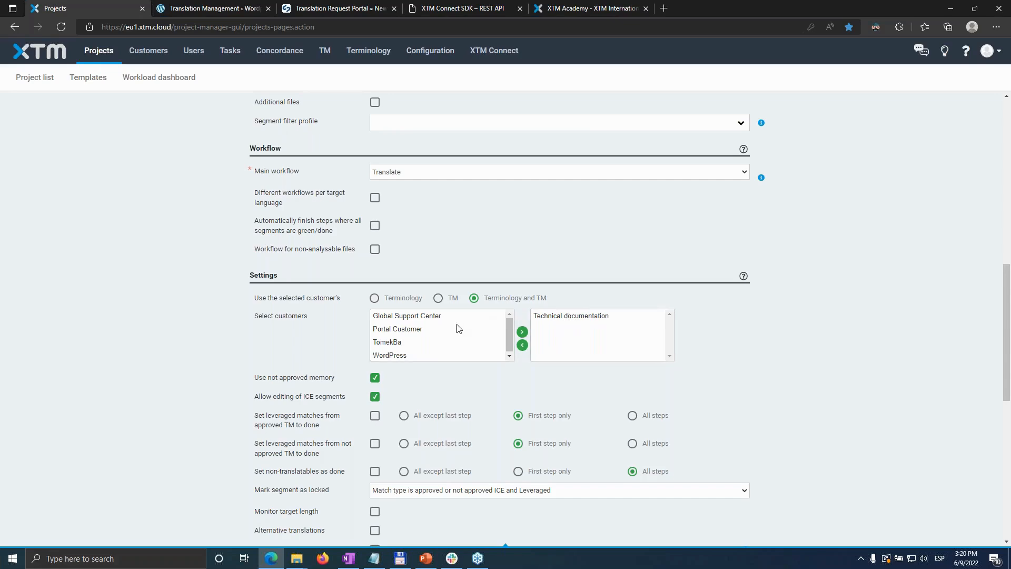
{"action": "left_click", "coordinate": [437, 330]}
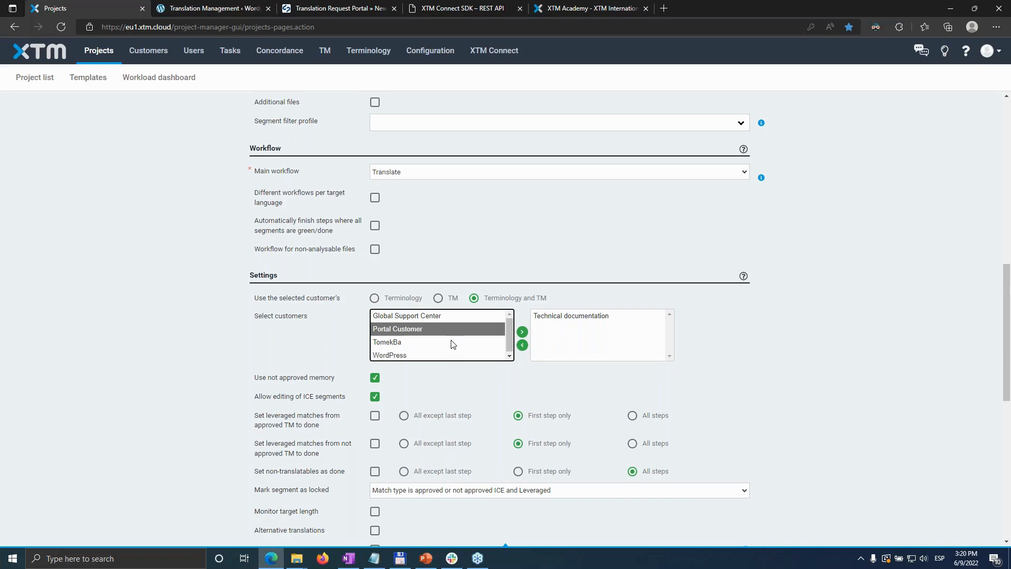
{"action": "left_click", "coordinate": [468, 316]}
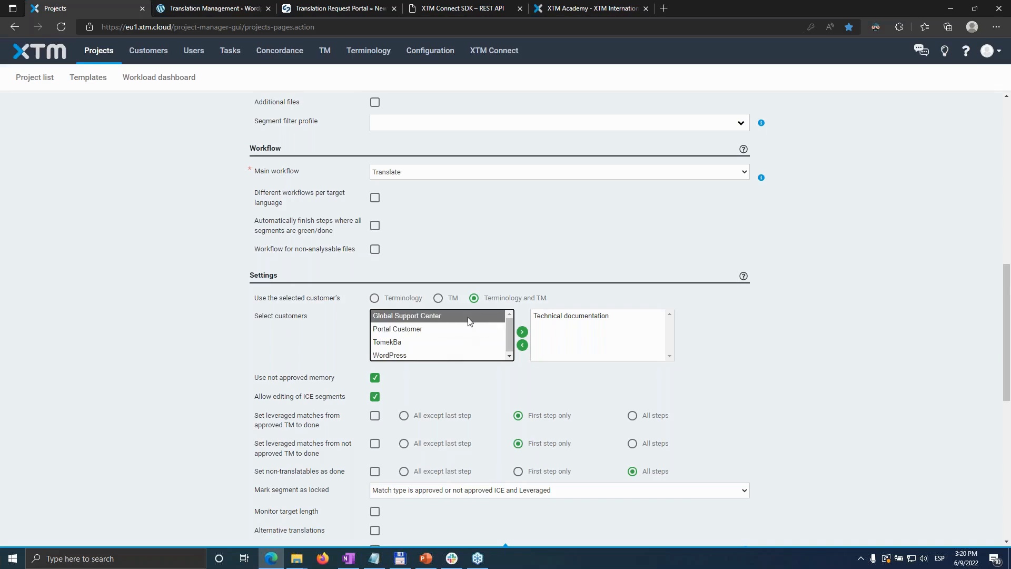
{"action": "left_click", "coordinate": [522, 331]}
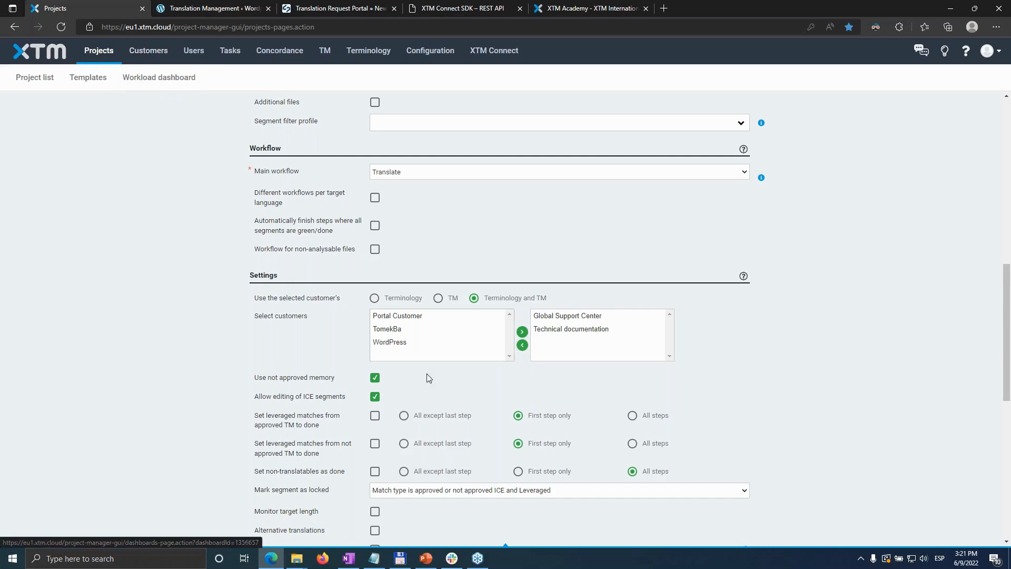
{"action": "left_click", "coordinate": [581, 317]}
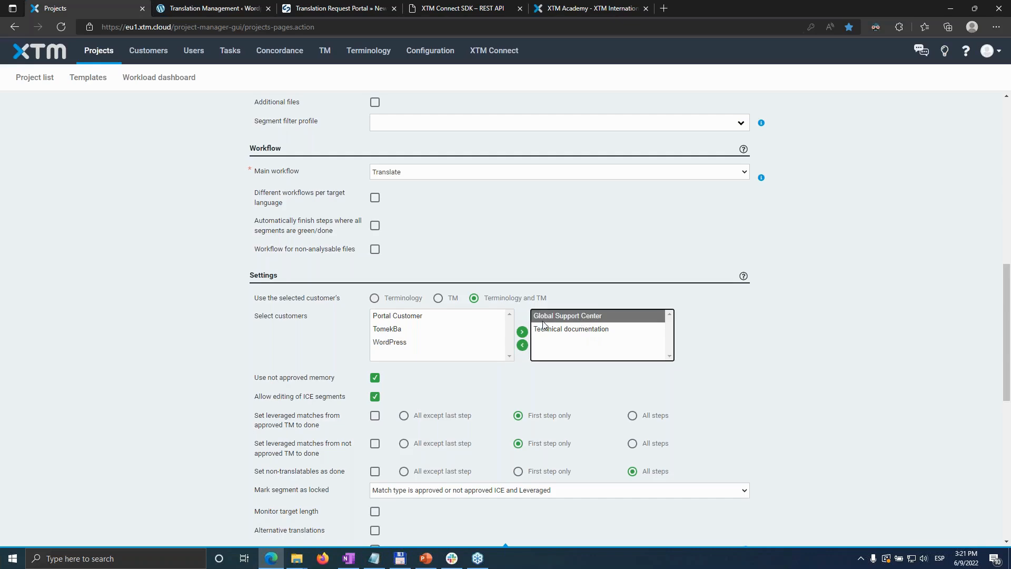
Turn off Google MT, SYSTRAN machine translation and Intento MT for the project.
{"action": "scroll", "coordinate": [561, 315], "scroll_direction": "down", "scroll_amount": 3}
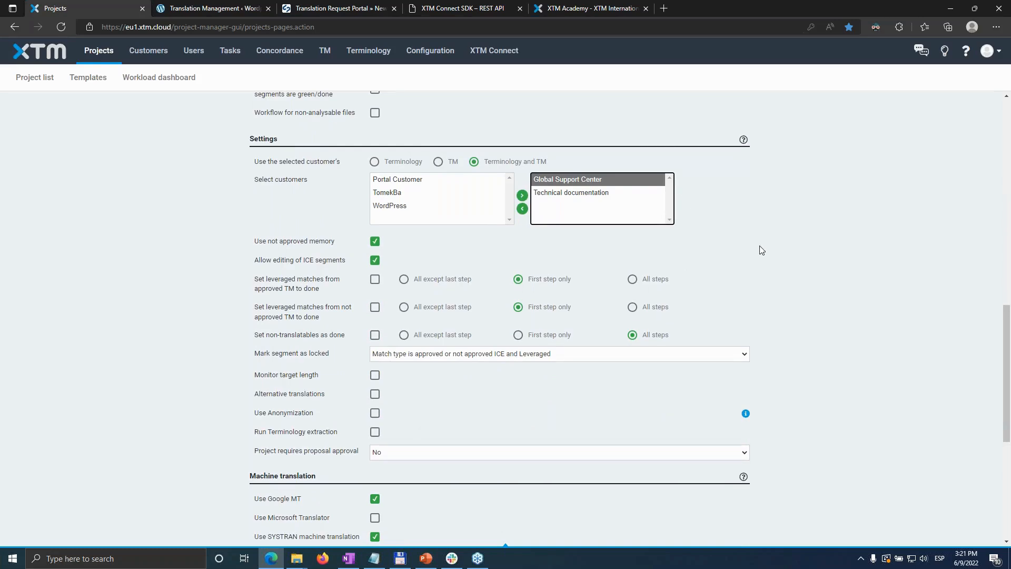
{"action": "scroll", "coordinate": [760, 251], "scroll_direction": "down", "scroll_amount": 4}
{"action": "left_click", "coordinate": [372, 294]}
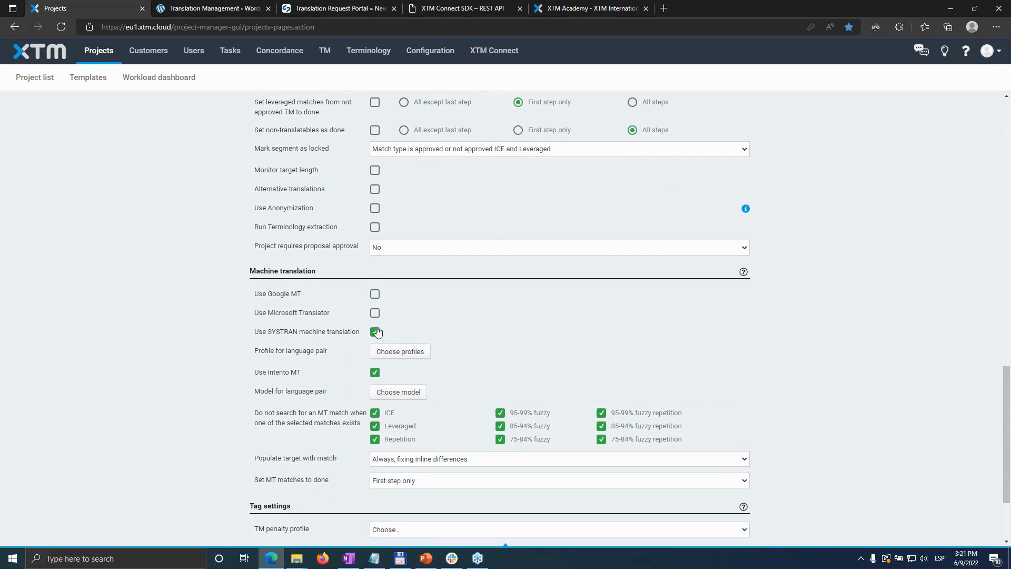
{"action": "left_click", "coordinate": [374, 331]}
{"action": "left_click", "coordinate": [374, 351]}
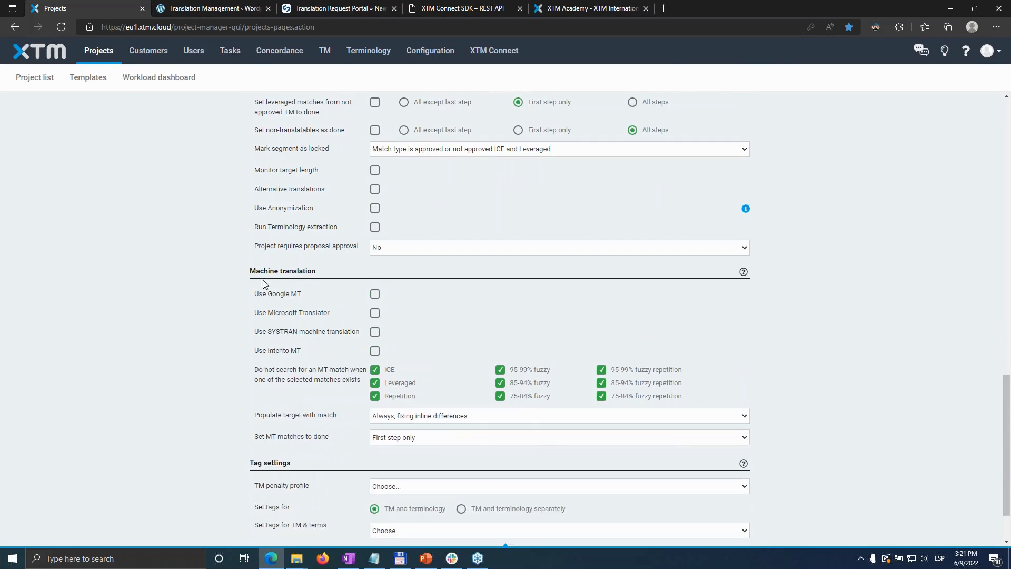
Save the project settings as a customer-specific template named "Webinar Jun-9th" and close the template dialog.
{"action": "scroll", "coordinate": [279, 299], "scroll_direction": "down", "scroll_amount": 2}
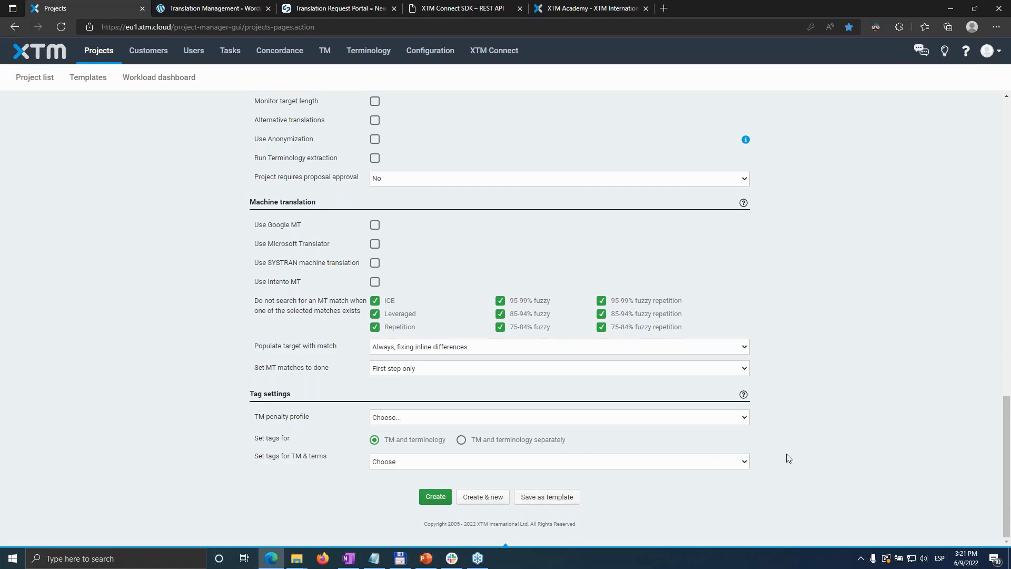
{"action": "scroll", "coordinate": [639, 501], "scroll_direction": "up", "scroll_amount": 2}
{"action": "scroll", "coordinate": [637, 500], "scroll_direction": "up", "scroll_amount": 4}
{"action": "scroll", "coordinate": [632, 498], "scroll_direction": "down", "scroll_amount": 6}
{"action": "left_click", "coordinate": [556, 495]}
{"action": "left_click", "coordinate": [478, 309]}
{"action": "type", "text": "Webinar Jun-9th"}
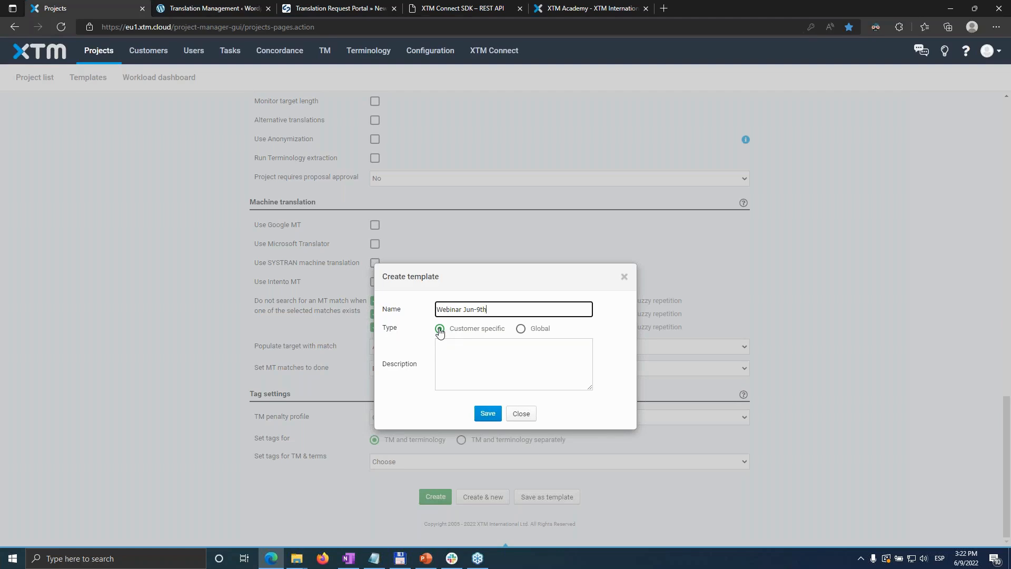
{"action": "left_click", "coordinate": [488, 415]}
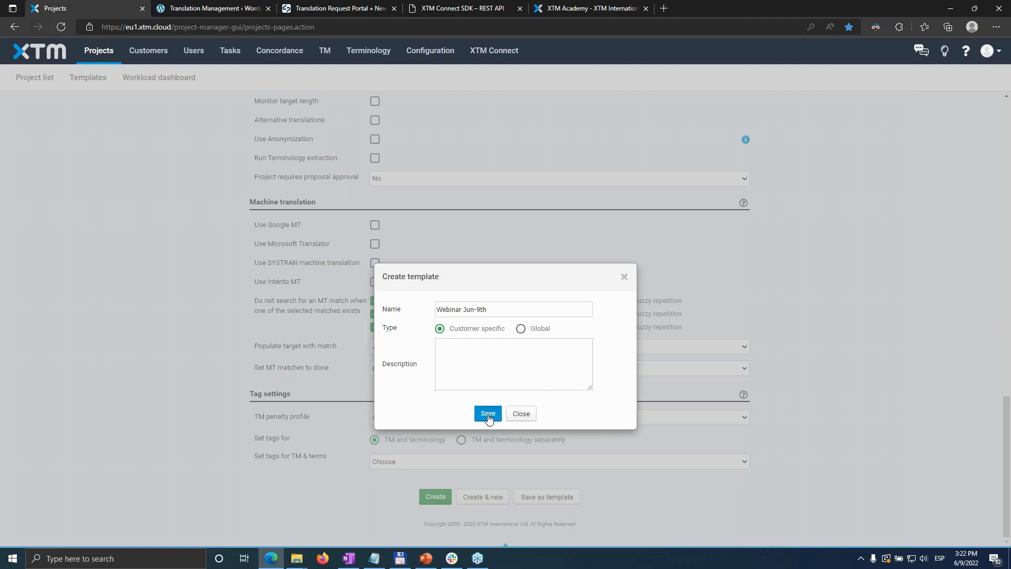
{"action": "left_click", "coordinate": [522, 415]}
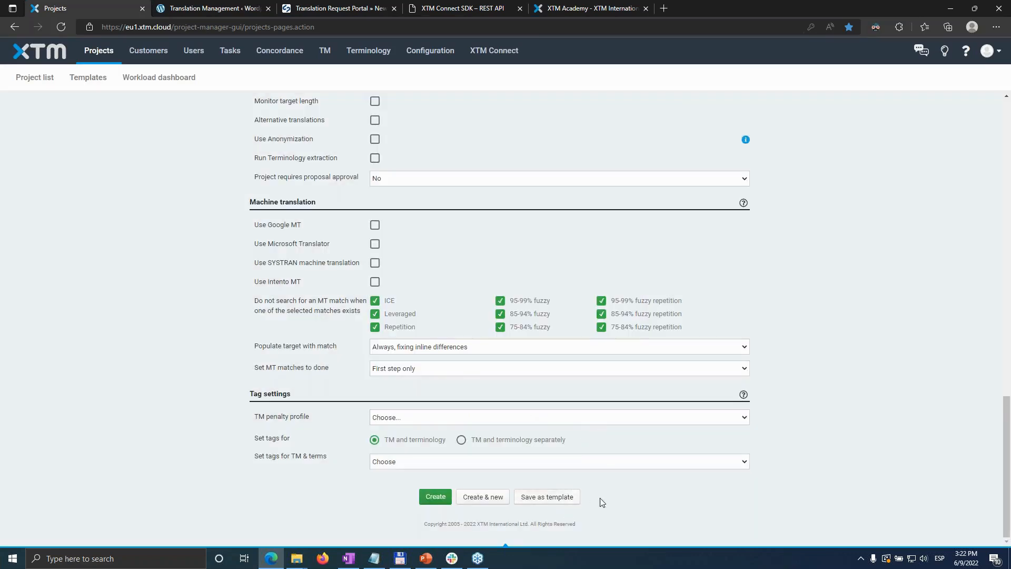
Check which templates can be chosen in the project's general information, leaving none selected.
{"action": "scroll", "coordinate": [614, 499], "scroll_direction": "up", "scroll_amount": 10}
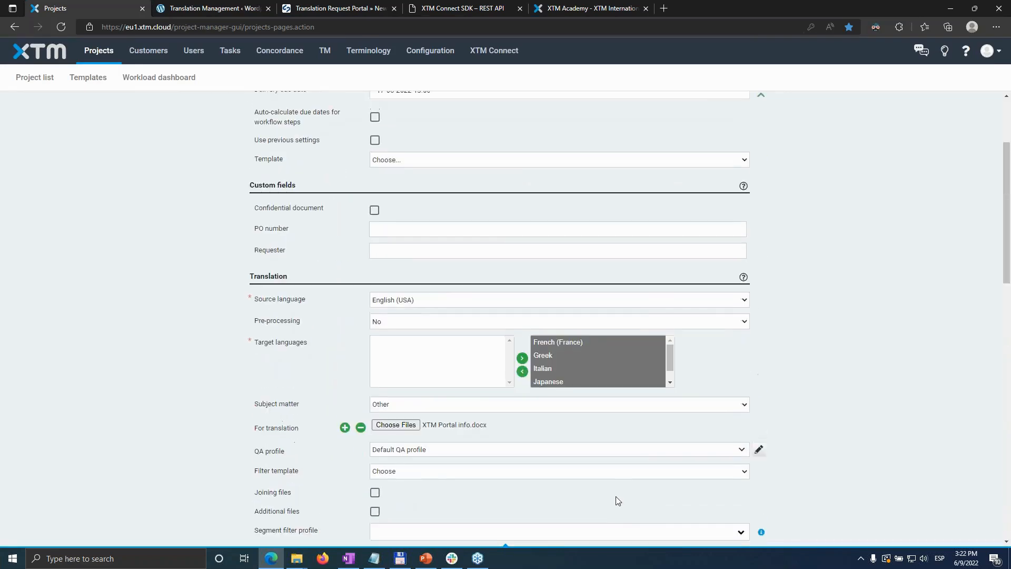
{"action": "scroll", "coordinate": [615, 500], "scroll_direction": "up", "scroll_amount": 3}
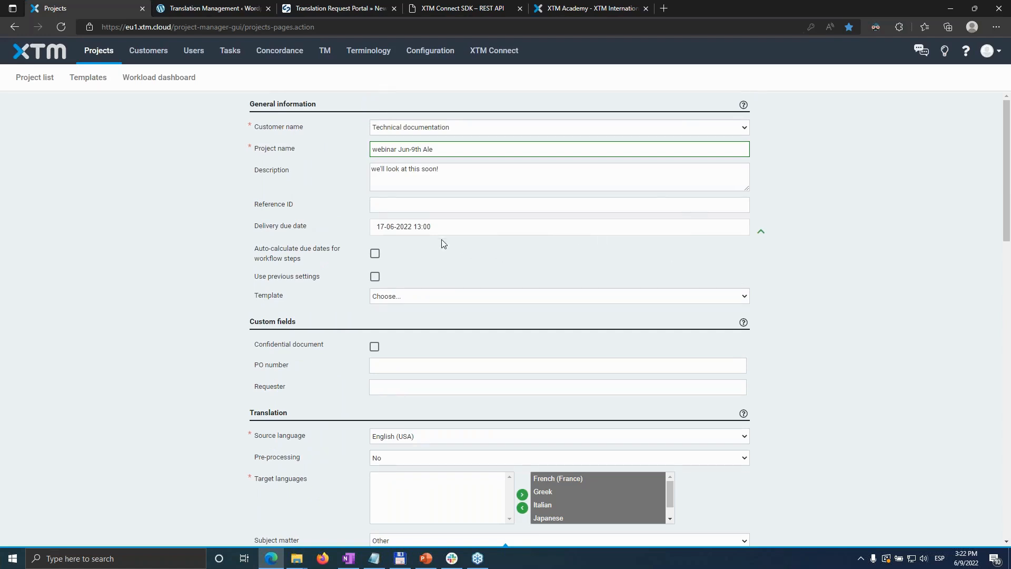
{"action": "left_click", "coordinate": [391, 298]}
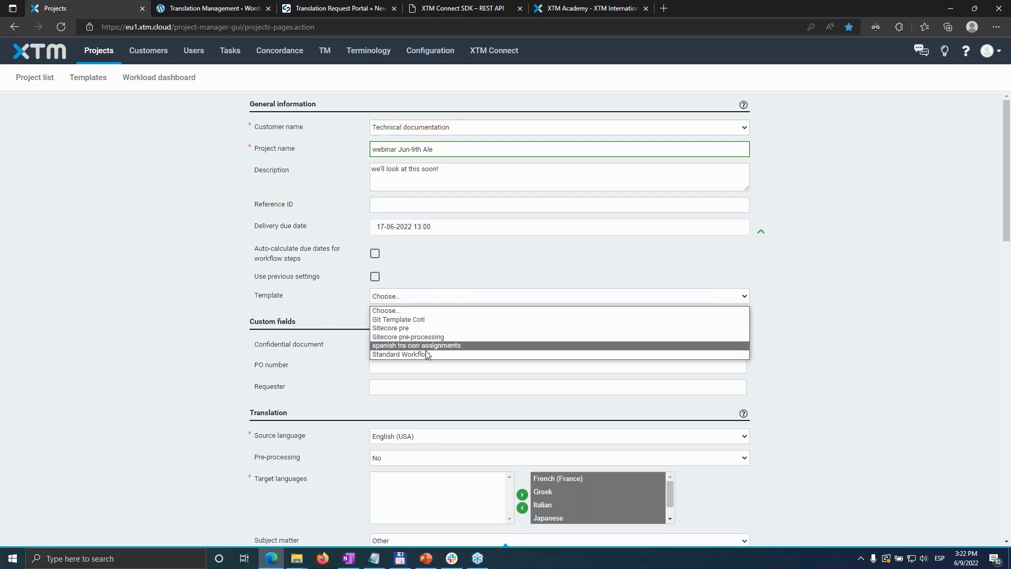
{"action": "left_click", "coordinate": [131, 335]}
Create the project for the Technical documentation customer with the entered settings.
{"action": "scroll", "coordinate": [440, 255], "scroll_direction": "down", "scroll_amount": 5}
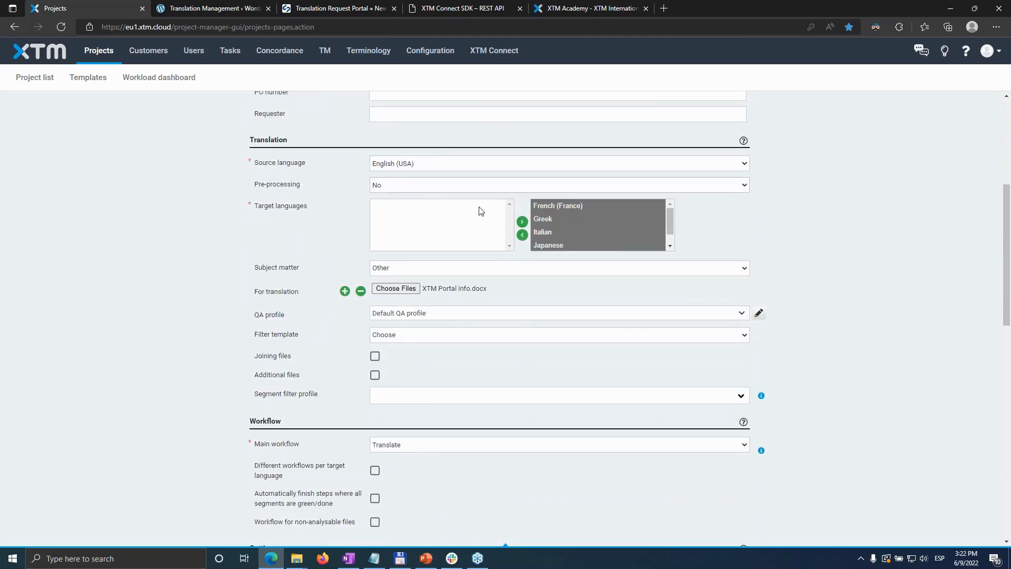
{"action": "scroll", "coordinate": [436, 395], "scroll_direction": "down", "scroll_amount": 12}
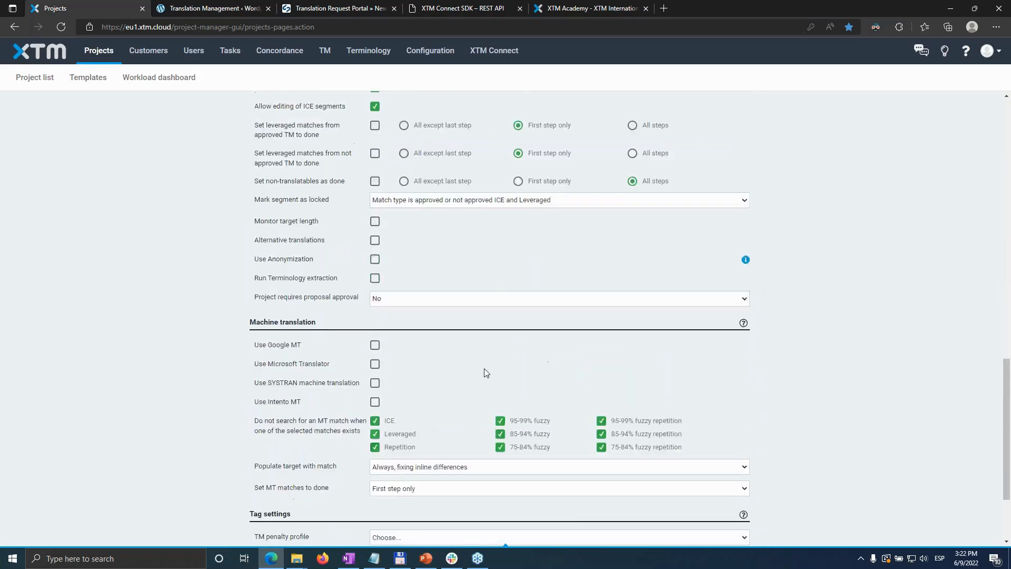
{"action": "scroll", "coordinate": [486, 363], "scroll_direction": "down", "scroll_amount": 2}
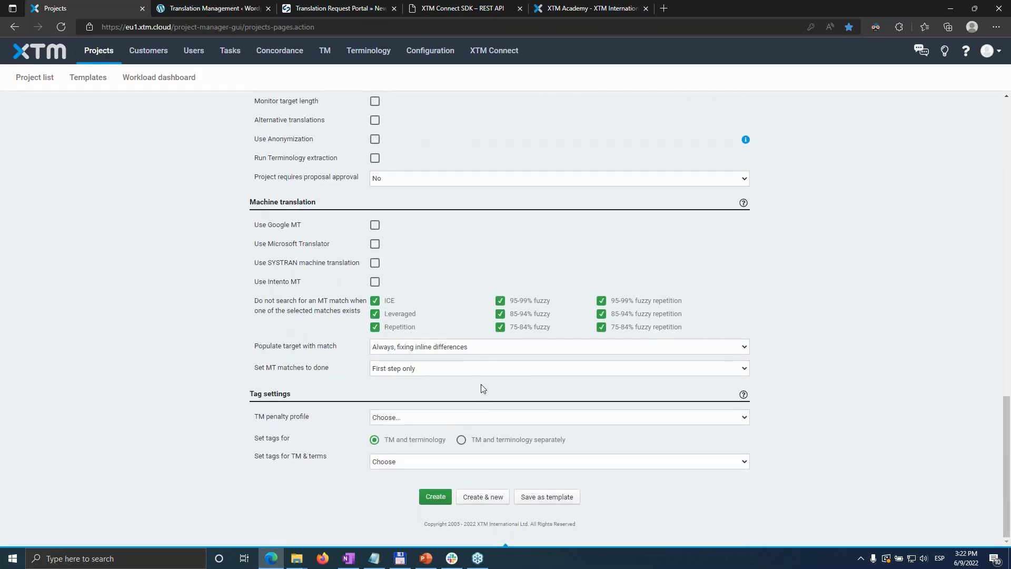
{"action": "left_click", "coordinate": [436, 497]}
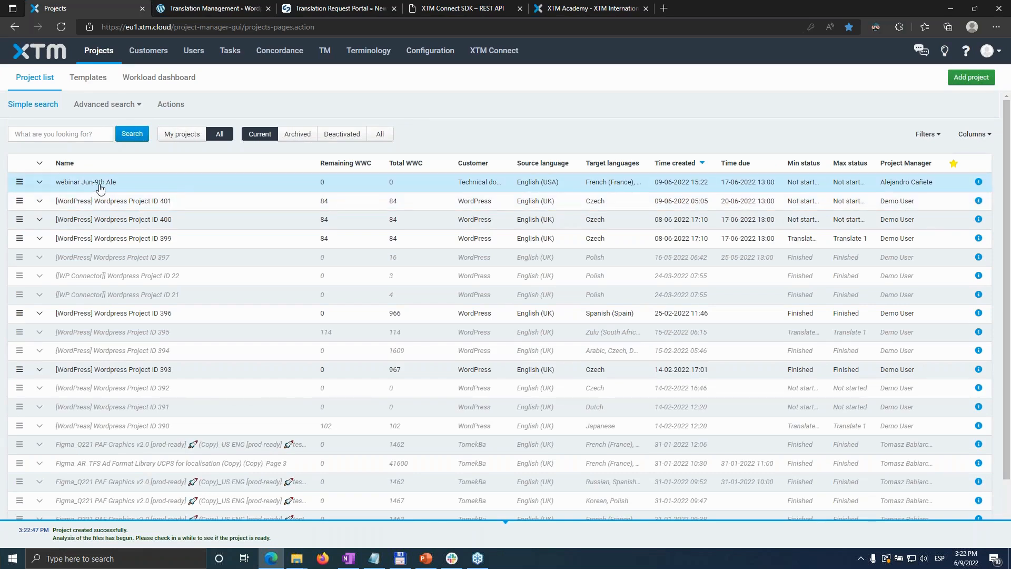
Open the Webinar Jun-9th project template and review its general info and project details.
{"action": "left_click", "coordinate": [98, 83]}
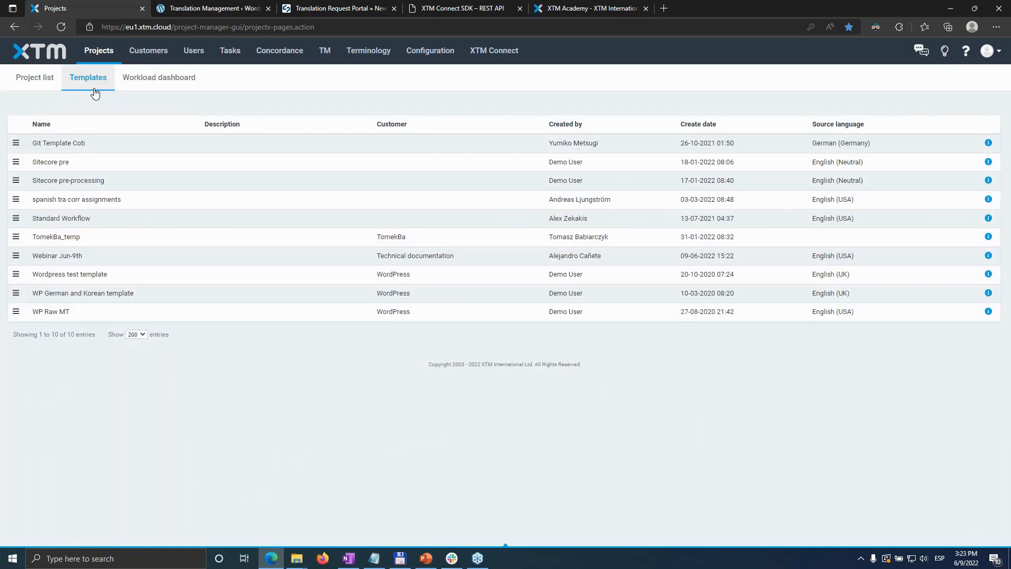
{"action": "left_click", "coordinate": [63, 262]}
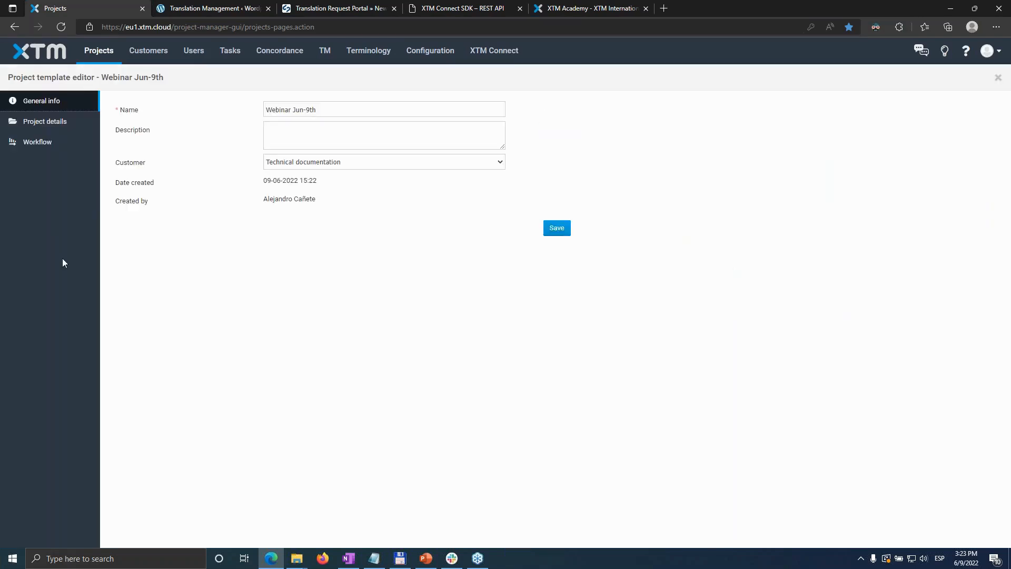
{"action": "left_click", "coordinate": [55, 122]}
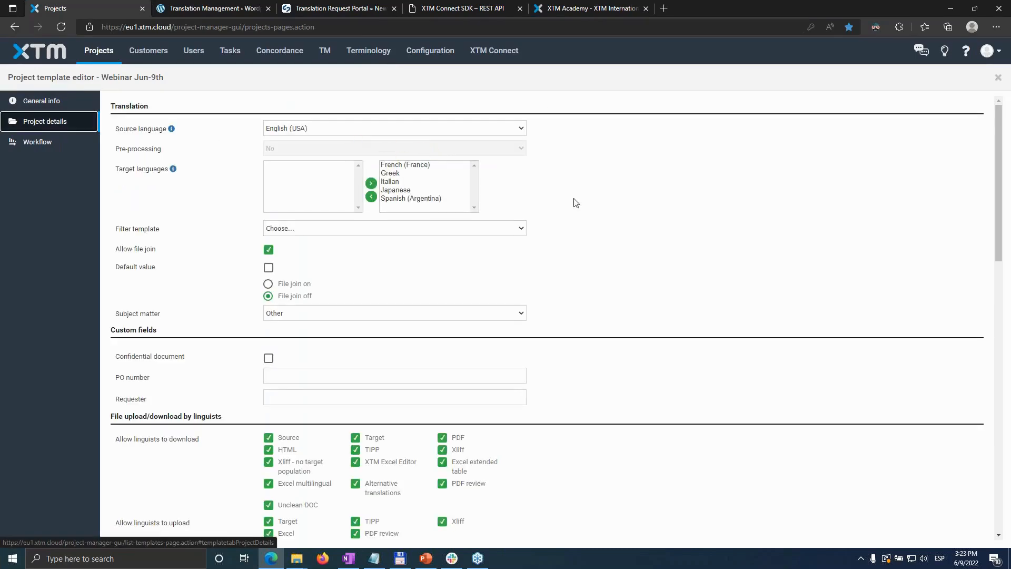
{"action": "scroll", "coordinate": [505, 172], "scroll_direction": "down", "scroll_amount": 8}
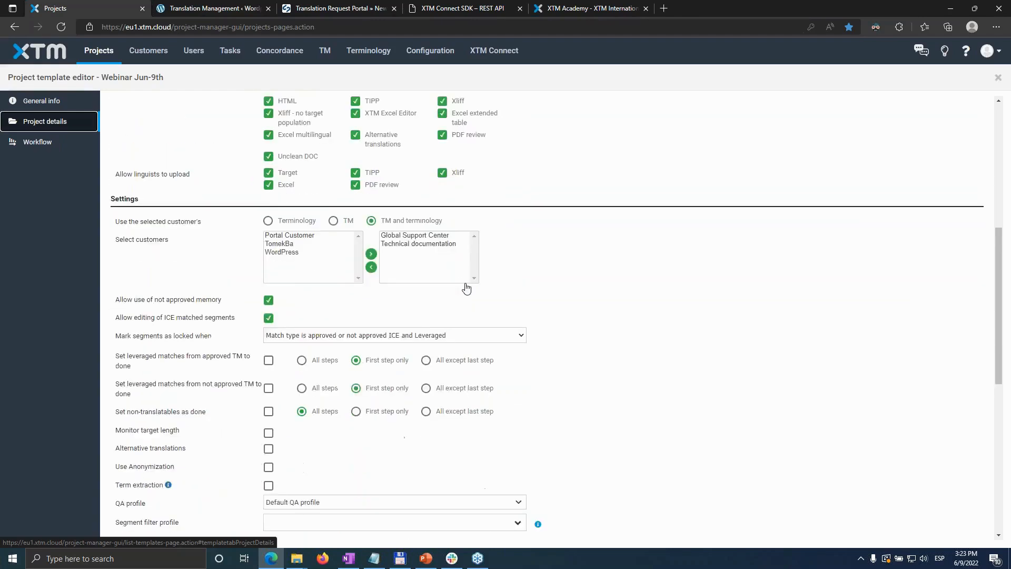
{"action": "scroll", "coordinate": [383, 242], "scroll_direction": "down", "scroll_amount": 7}
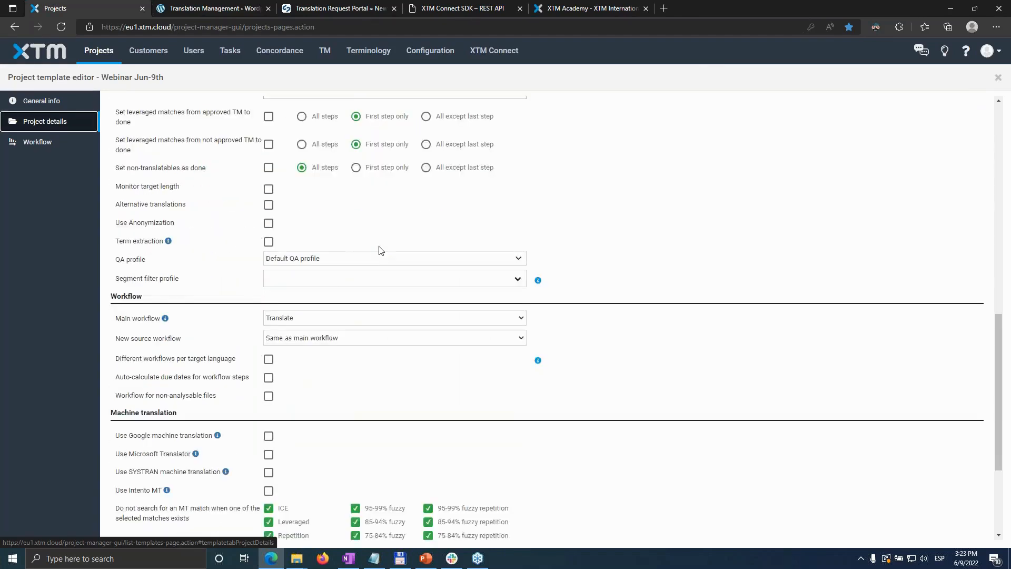
{"action": "scroll", "coordinate": [323, 343], "scroll_direction": "up", "scroll_amount": 6}
Examine the template's workflow settings, highlighting the Translate 1 step and viewing the assignment choices for French (France).
{"action": "left_click", "coordinate": [38, 142]}
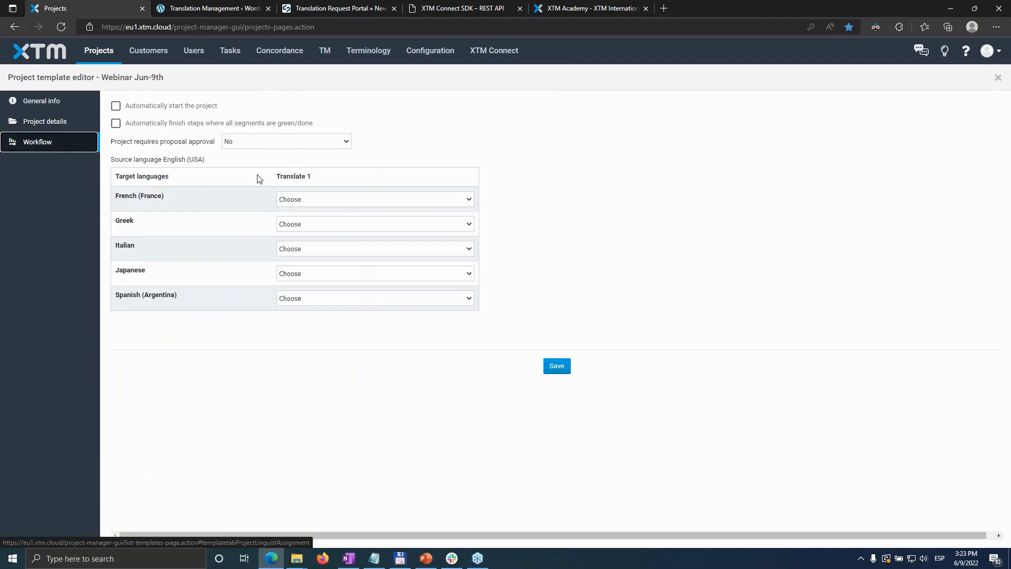
{"action": "left_click_drag", "start_coordinate": [277, 177], "coordinate": [316, 179]}
{"action": "left_click", "coordinate": [312, 203]}
{"action": "left_click", "coordinate": [548, 255]}
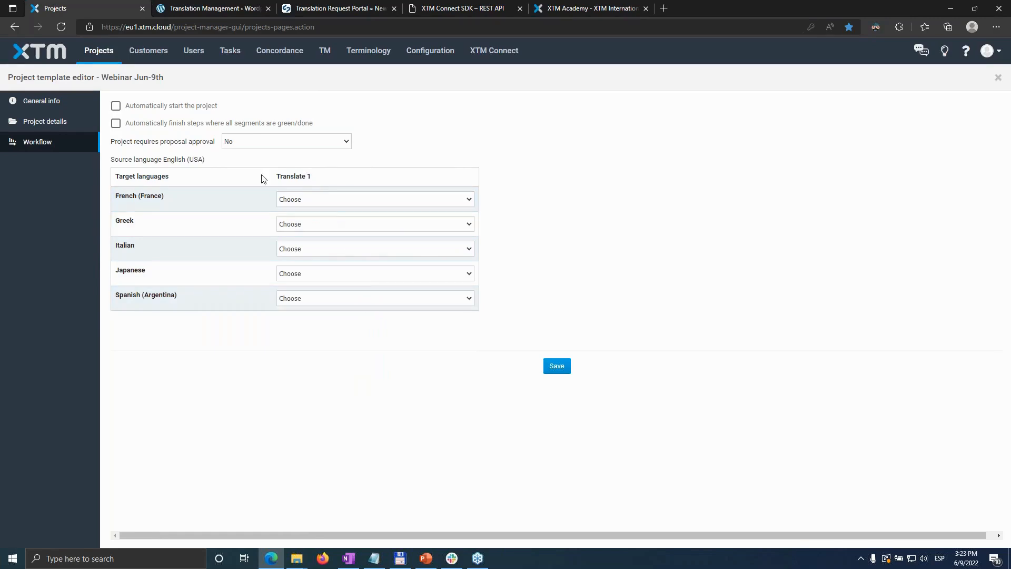
{"action": "left_click_drag", "start_coordinate": [283, 176], "coordinate": [346, 176]}
{"action": "left_click", "coordinate": [551, 200]}
Turn automatic project start on and back off in the template's workflow, and close the template editor without saving.
{"action": "left_click", "coordinate": [116, 106]}
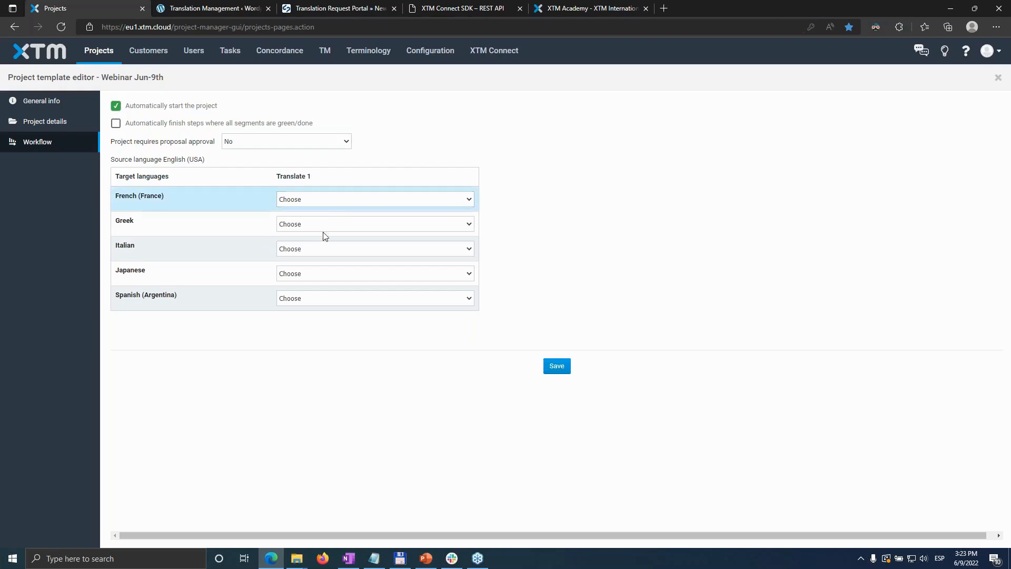
{"action": "left_click", "coordinate": [115, 106]}
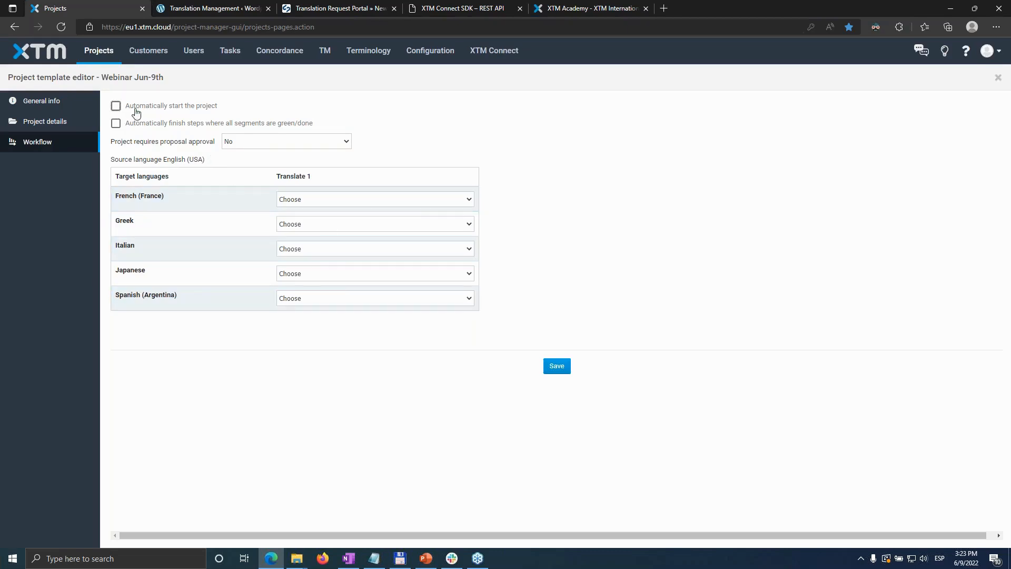
{"action": "left_click", "coordinate": [998, 79]}
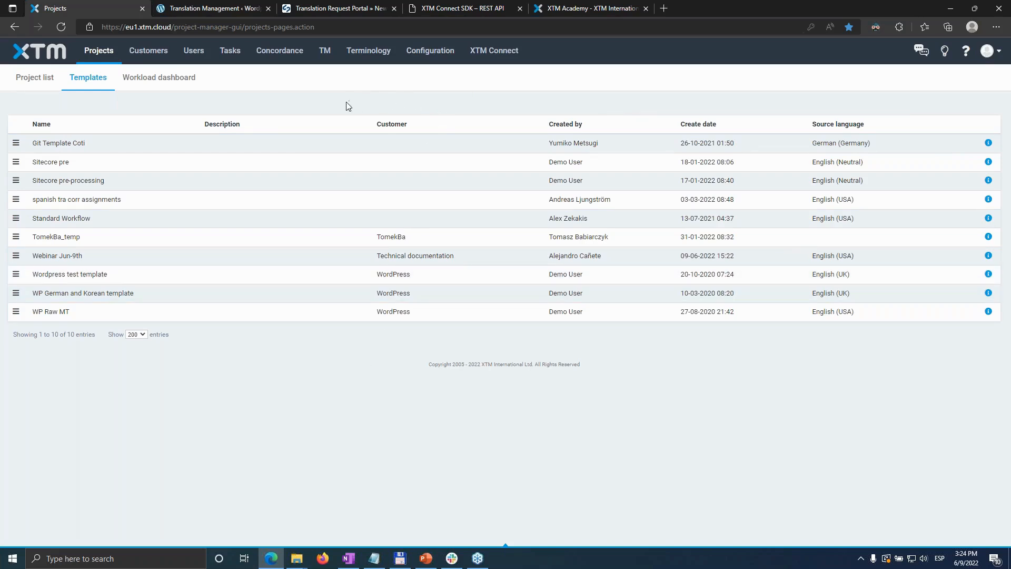
Filter the project list with the "created today" saved filter.
{"action": "left_click", "coordinate": [33, 77]}
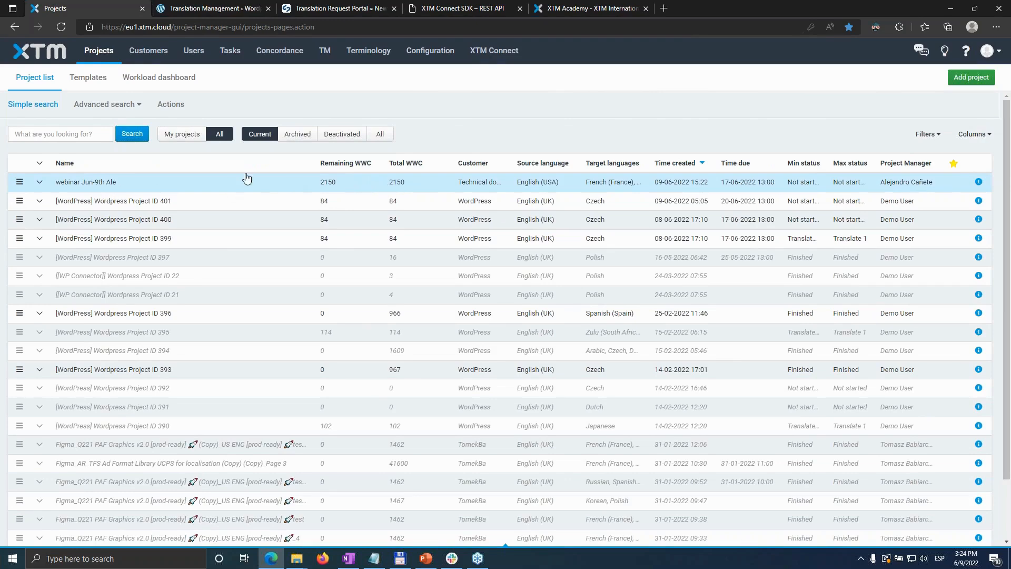
{"action": "left_click", "coordinate": [932, 134]}
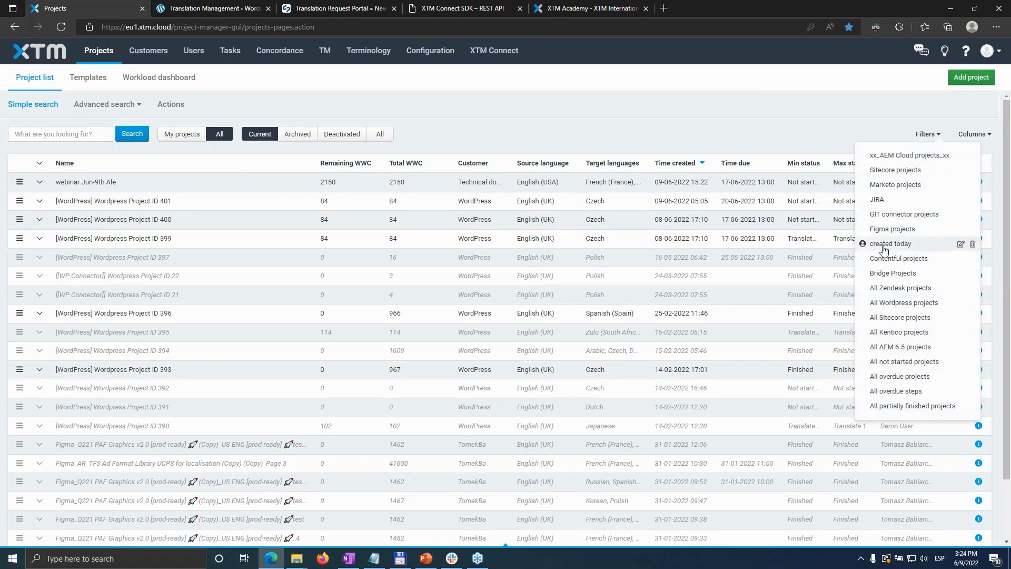
{"action": "left_click", "coordinate": [861, 242]}
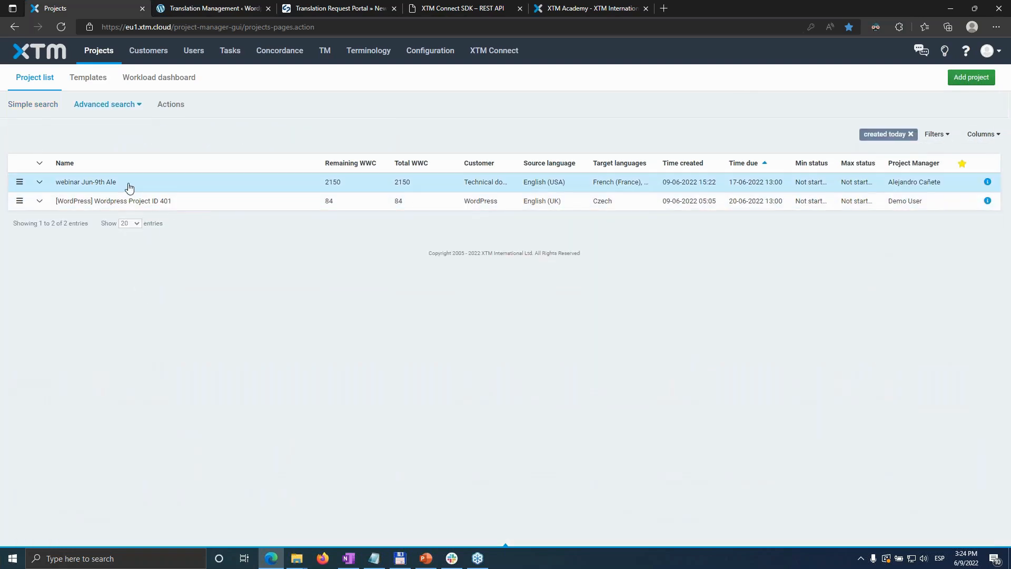
Log out of XTM Cloud and switch to the Translation Management page in WordPress.
{"action": "left_click", "coordinate": [992, 53]}
{"action": "left_click", "coordinate": [869, 191]}
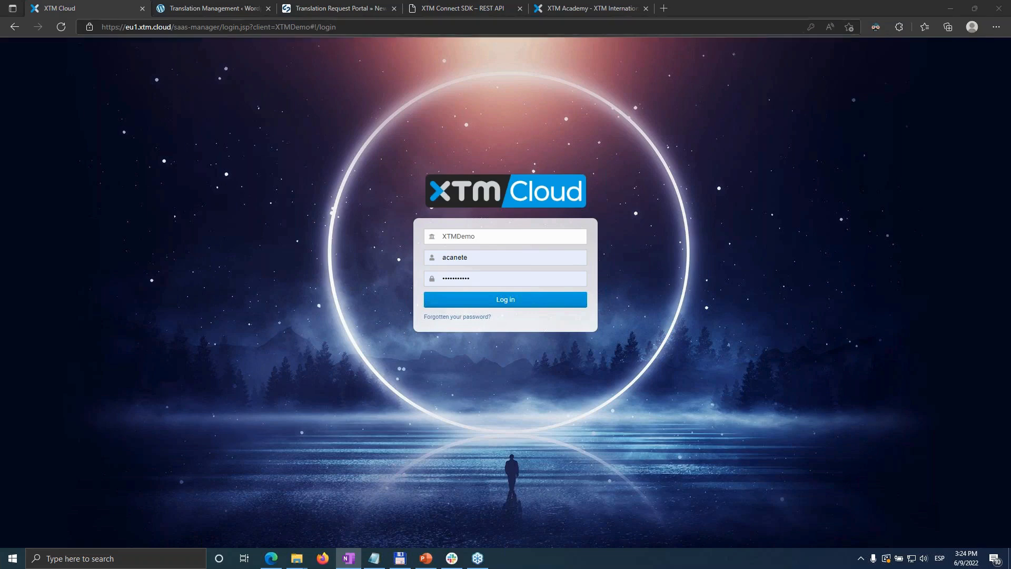
{"action": "left_click", "coordinate": [201, 16]}
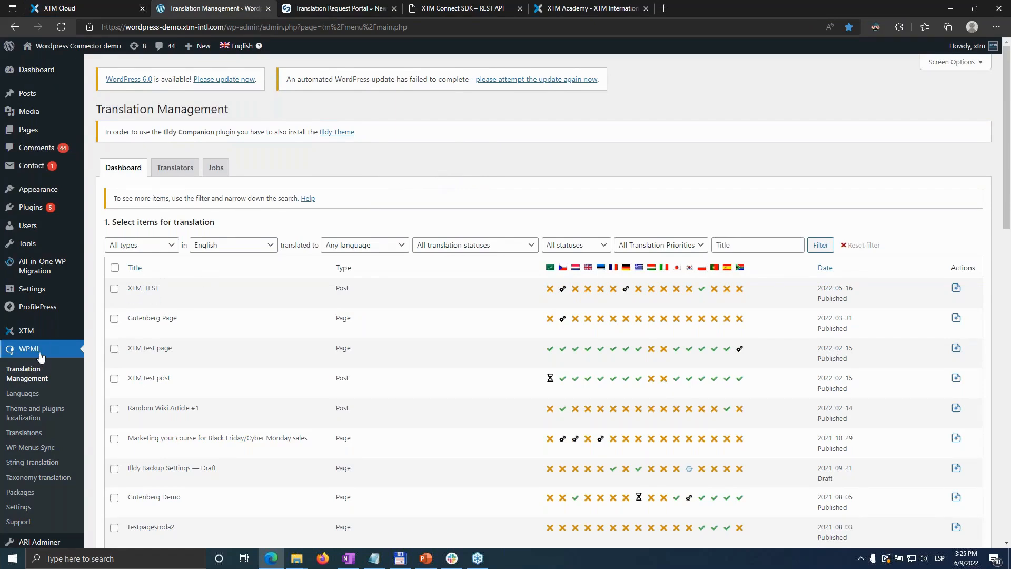
View the published Gutenberg Page from the list of translatable items and look through its content.
{"action": "mouse_move", "coordinate": [31, 332]}
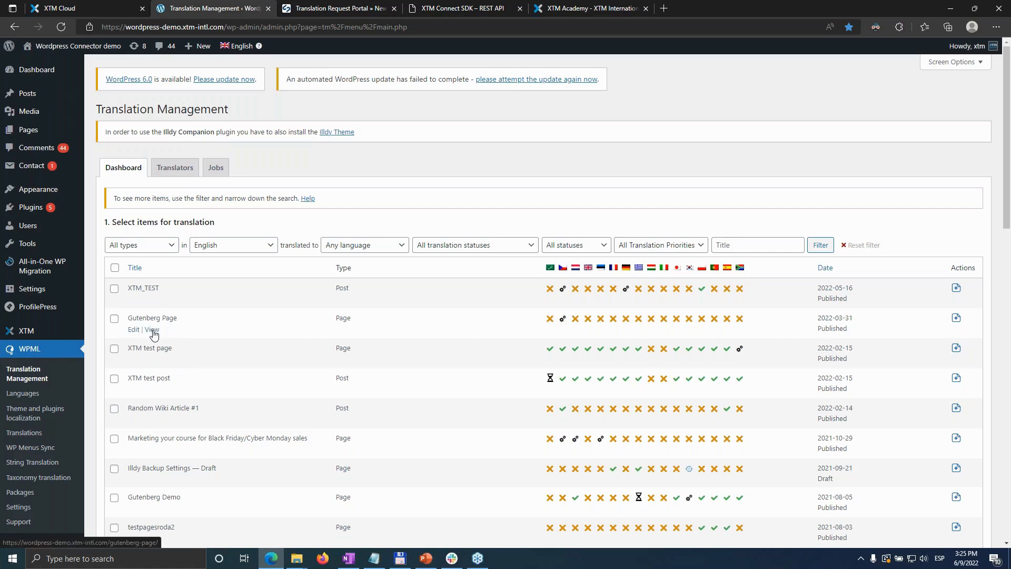
{"action": "left_click", "coordinate": [152, 332]}
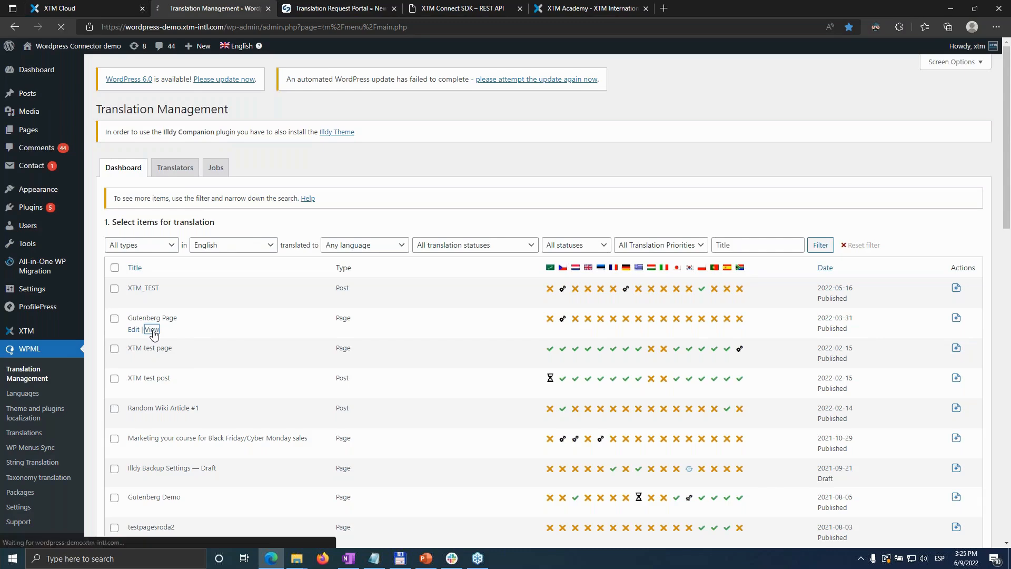
{"action": "scroll", "coordinate": [235, 319], "scroll_direction": "down", "scroll_amount": 4}
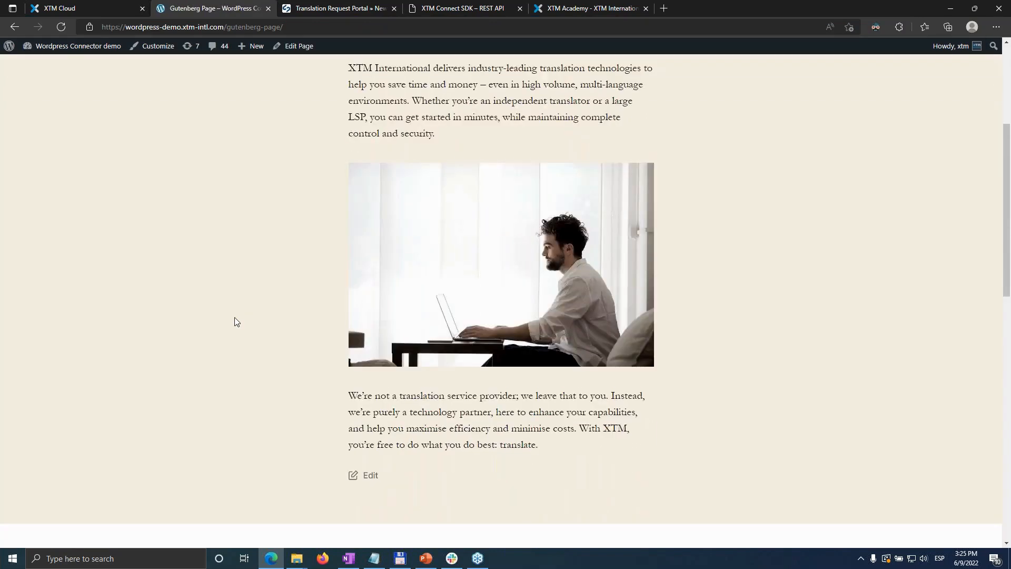
{"action": "scroll", "coordinate": [235, 318], "scroll_direction": "down", "scroll_amount": 3}
{"action": "scroll", "coordinate": [235, 317], "scroll_direction": "up", "scroll_amount": 4}
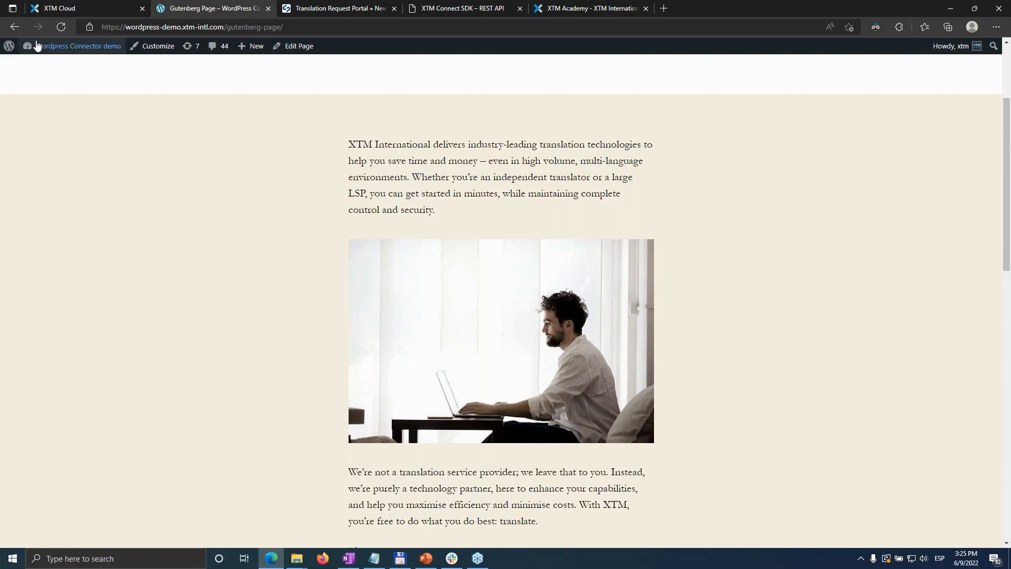
Return to Translation Management, select Gutenberg Page for translation into Spanish only, and add it to the translation basket.
{"action": "left_click", "coordinate": [15, 27]}
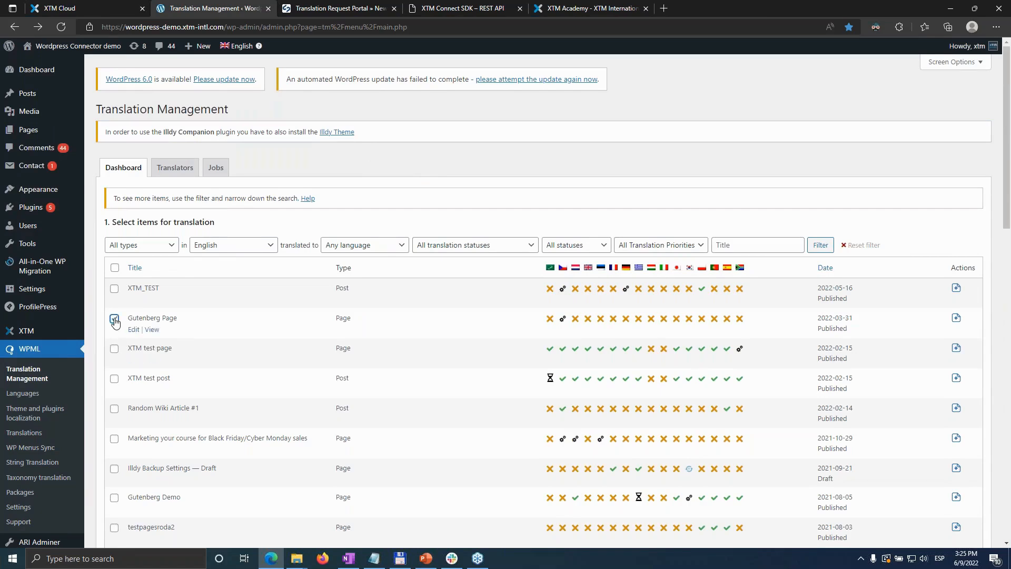
{"action": "scroll", "coordinate": [662, 322], "scroll_direction": "down", "scroll_amount": 15}
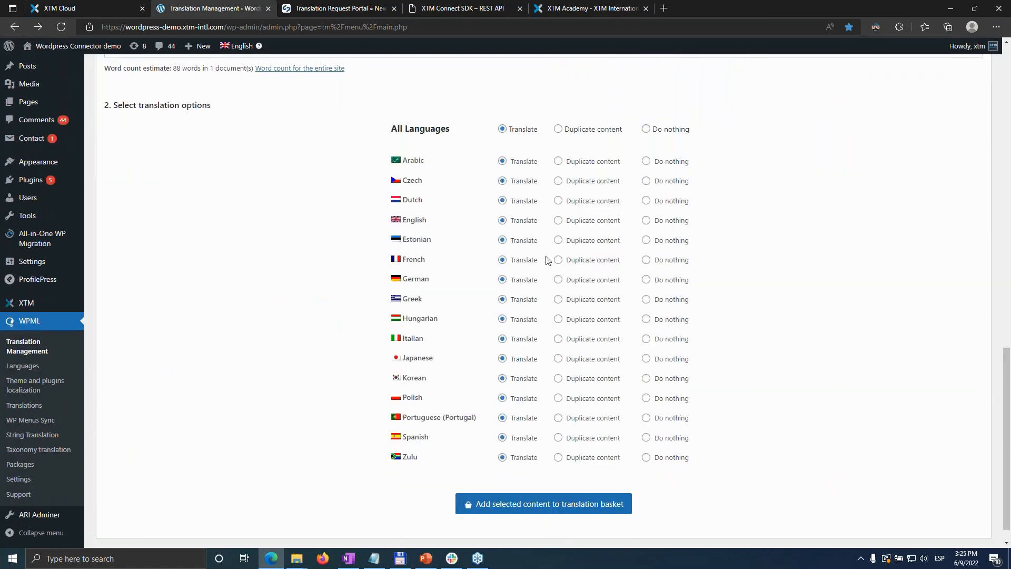
{"action": "left_click", "coordinate": [646, 129]}
{"action": "left_click", "coordinate": [502, 438]}
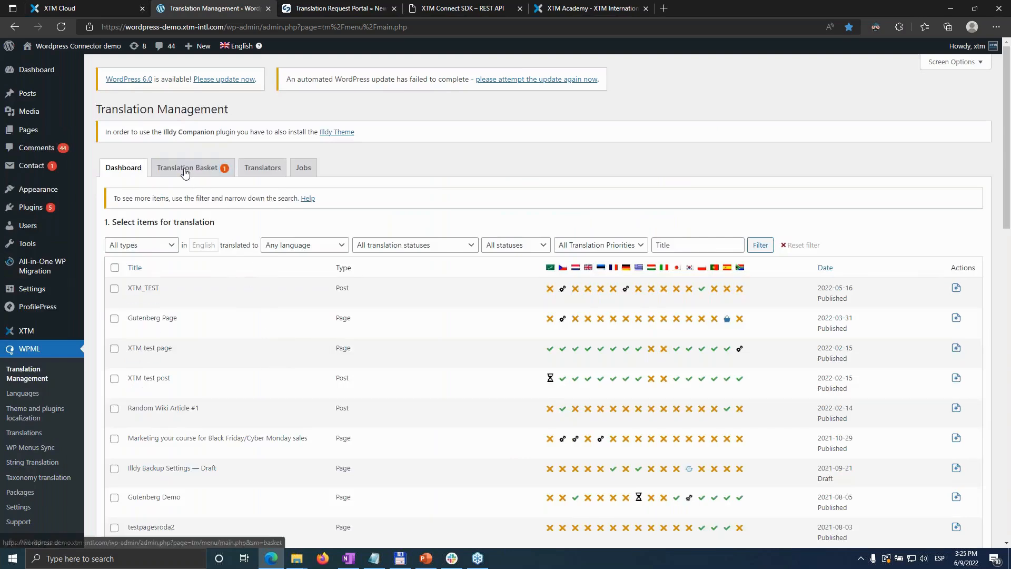
Assign the basket's English-to-Spanish Gutenberg Page to the XTM Connect translator and send all items for translation.
{"action": "left_click", "coordinate": [185, 168]}
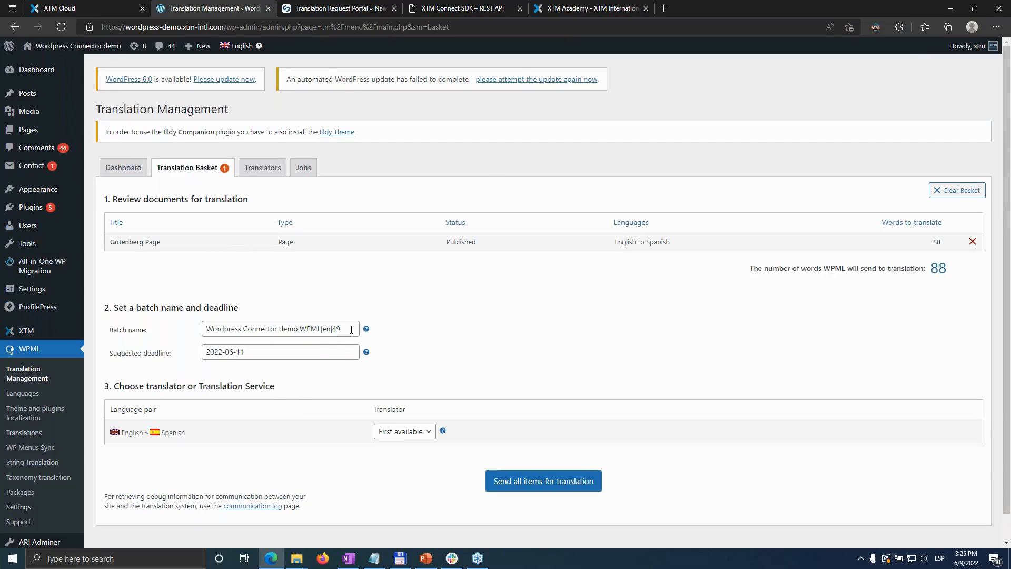
{"action": "left_click", "coordinate": [428, 432]}
{"action": "left_click", "coordinate": [416, 468]}
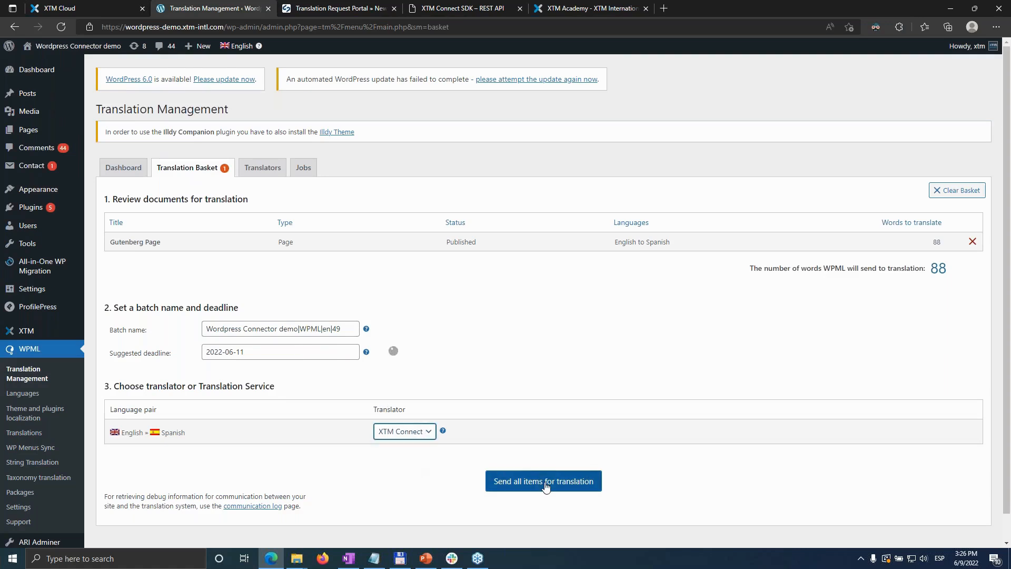
{"action": "left_click", "coordinate": [528, 487]}
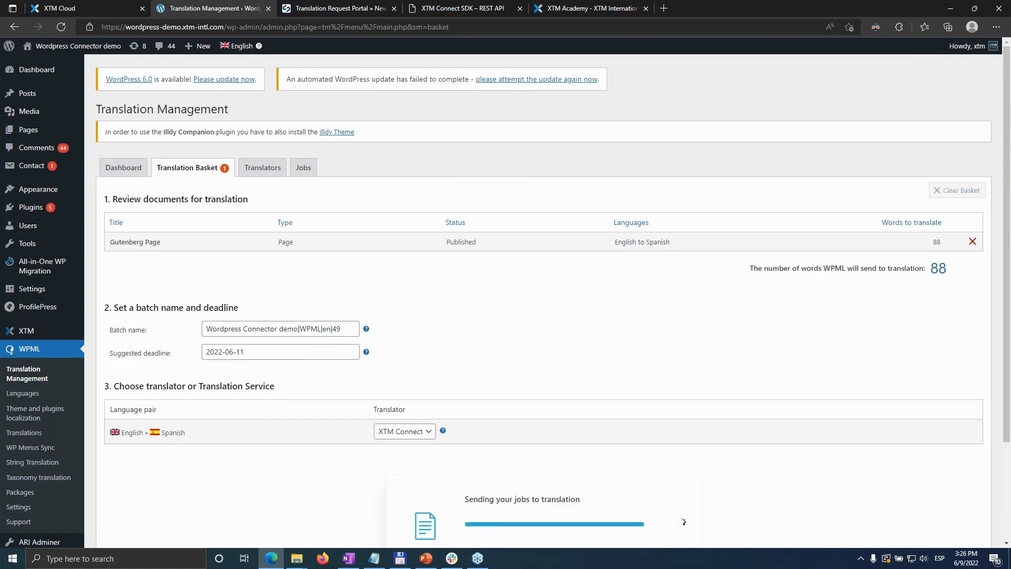
{"action": "scroll", "coordinate": [352, 475], "scroll_direction": "down", "scroll_amount": 2}
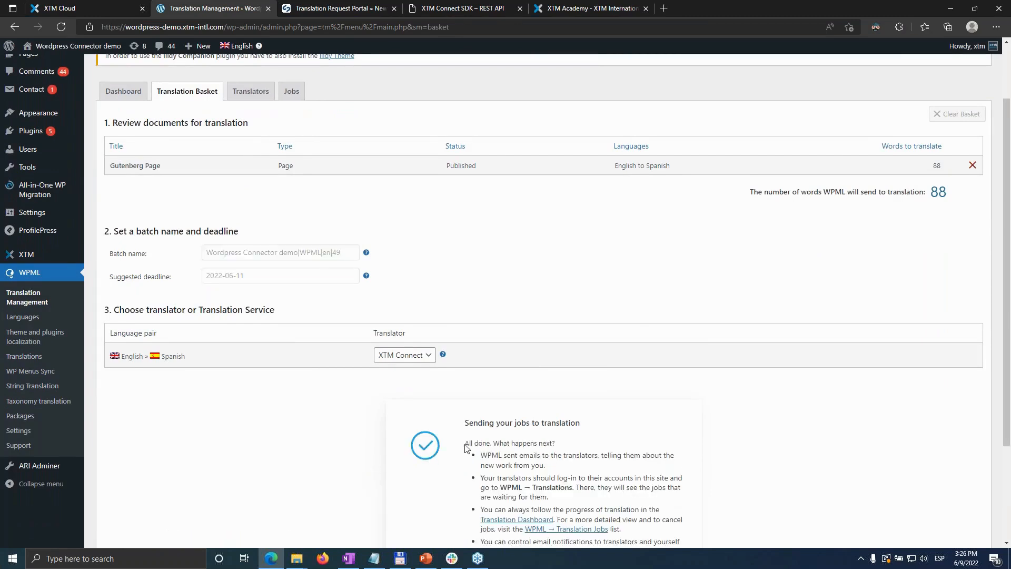
{"action": "scroll", "coordinate": [469, 445], "scroll_direction": "down", "scroll_amount": 2}
From the XTM WPML job list, send the new English-to-Spanish Gutenberg Page job to XTM with the Standard Workflow template.
{"action": "left_click", "coordinate": [26, 177]}
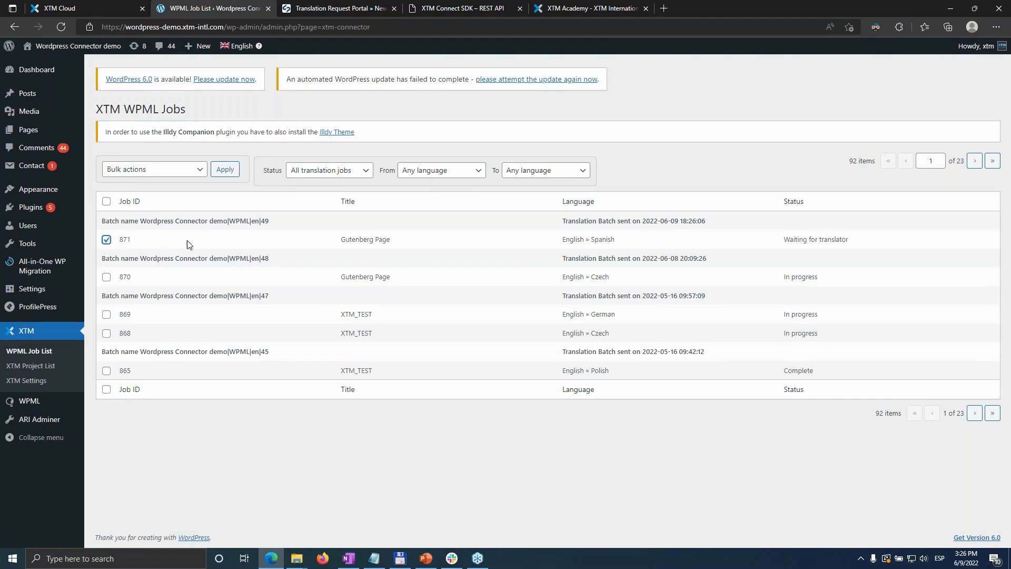
{"action": "left_click", "coordinate": [201, 170]}
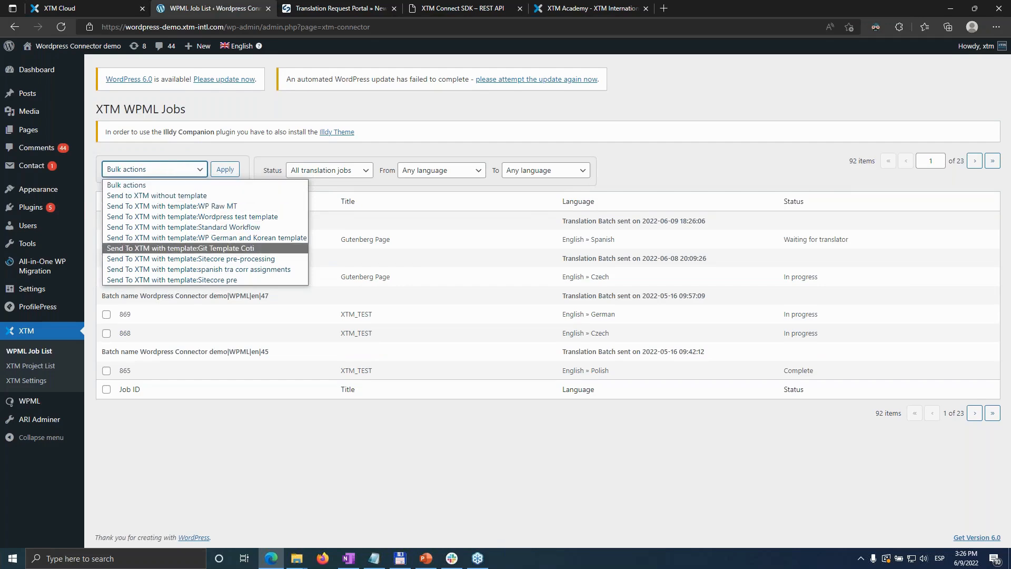
{"action": "left_click", "coordinate": [769, 173]}
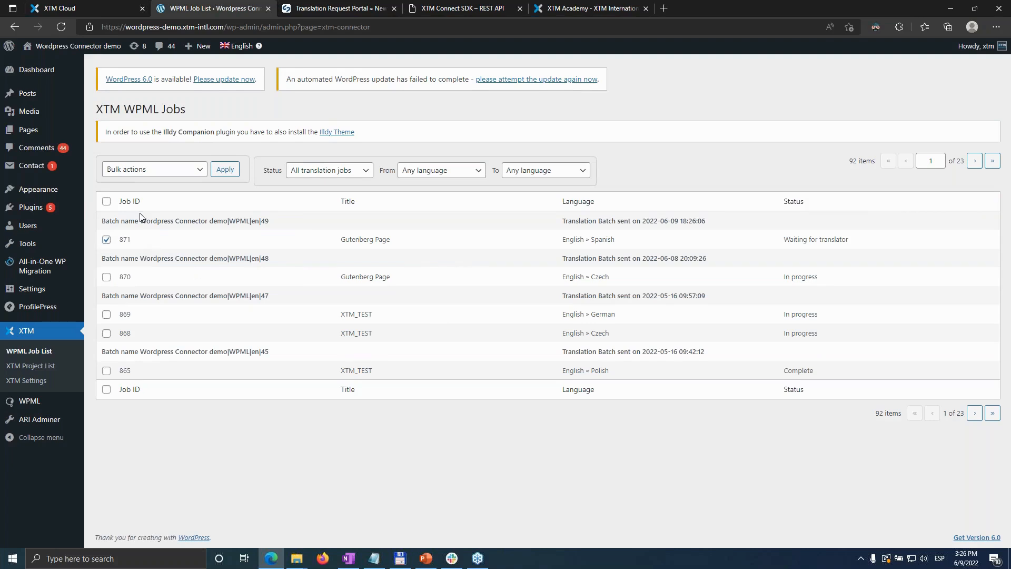
{"action": "left_click", "coordinate": [202, 170]}
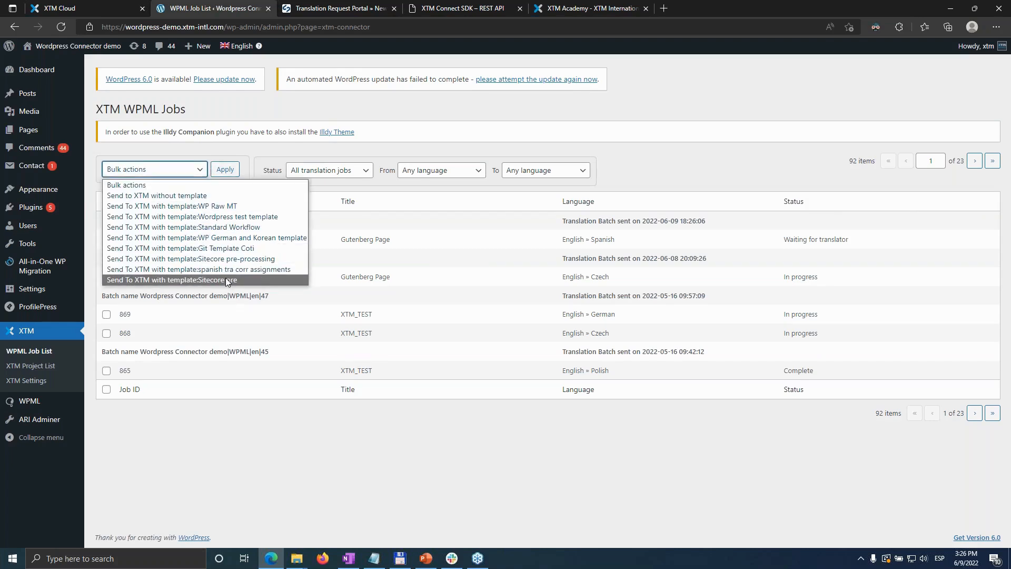
{"action": "left_click", "coordinate": [229, 227]}
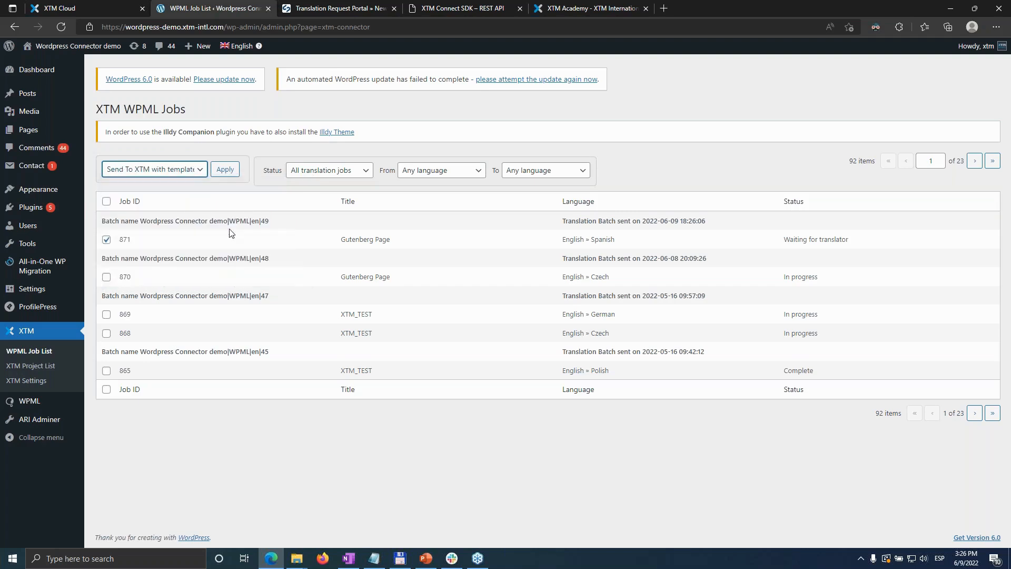
{"action": "left_click", "coordinate": [199, 170]}
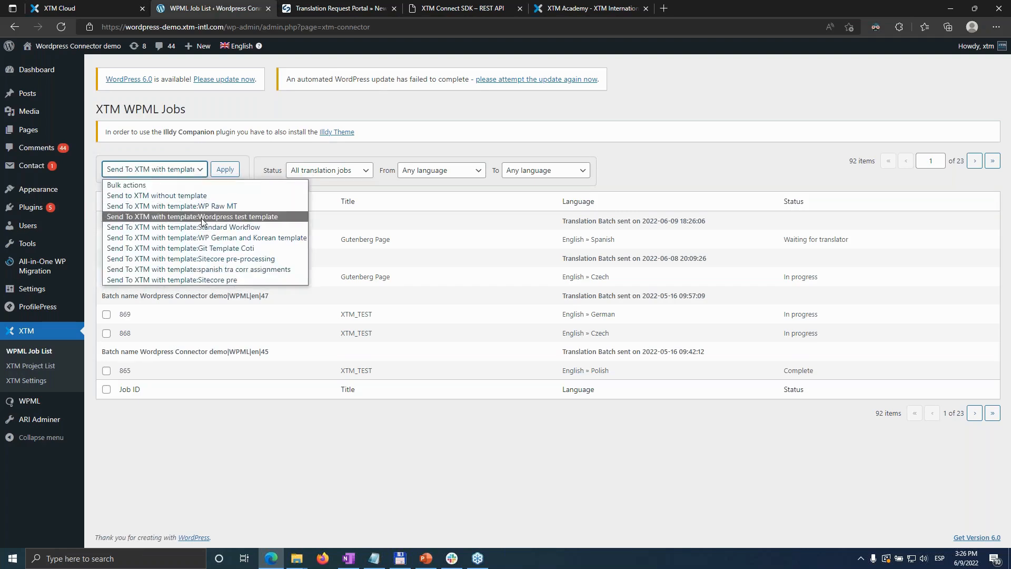
{"action": "left_click", "coordinate": [203, 227]}
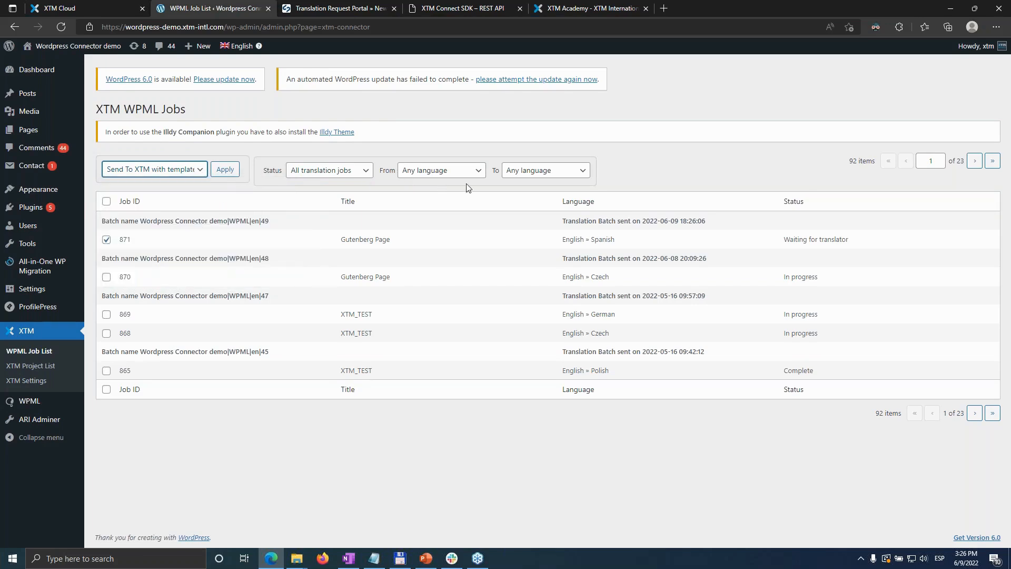
{"action": "left_click", "coordinate": [226, 171]}
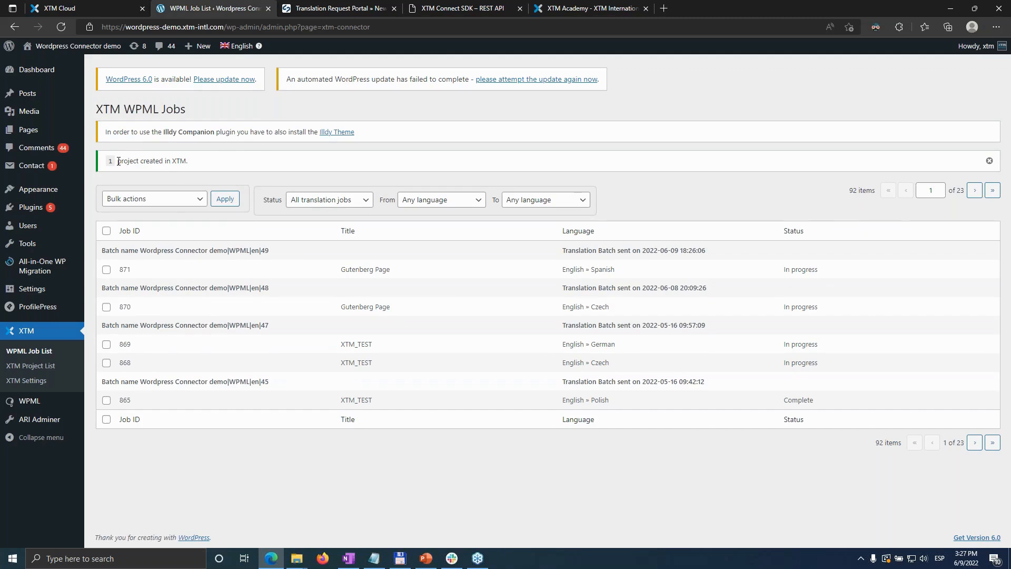
{"action": "left_click_drag", "start_coordinate": [118, 161], "coordinate": [210, 160]}
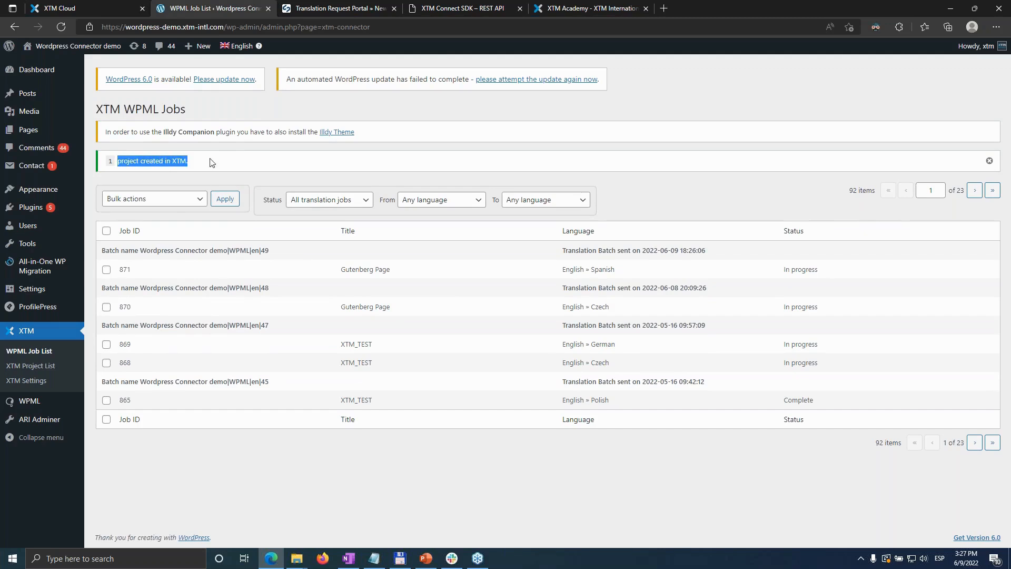
{"action": "left_click", "coordinate": [172, 164]}
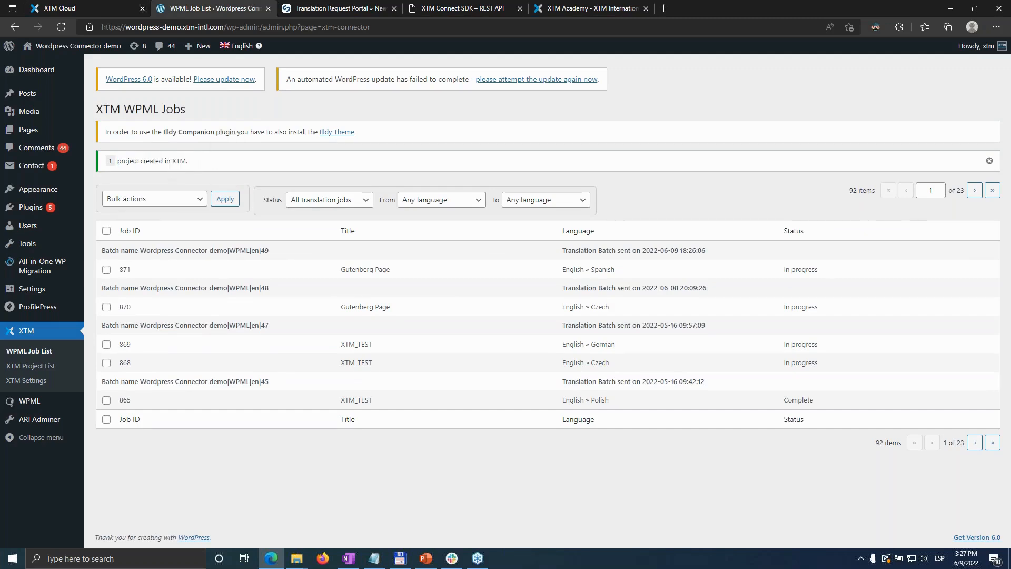
{"action": "double_click", "coordinate": [174, 161]}
Switch to XTM Cloud, log in with the saved credentials and dismiss the new messages.
{"action": "left_click", "coordinate": [83, 10]}
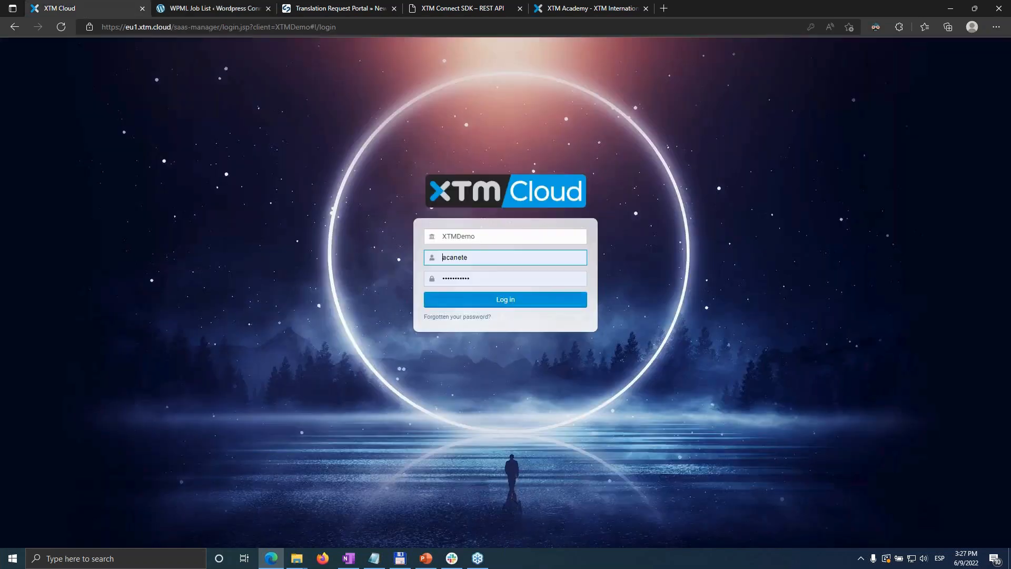
{"action": "left_click", "coordinate": [482, 300]}
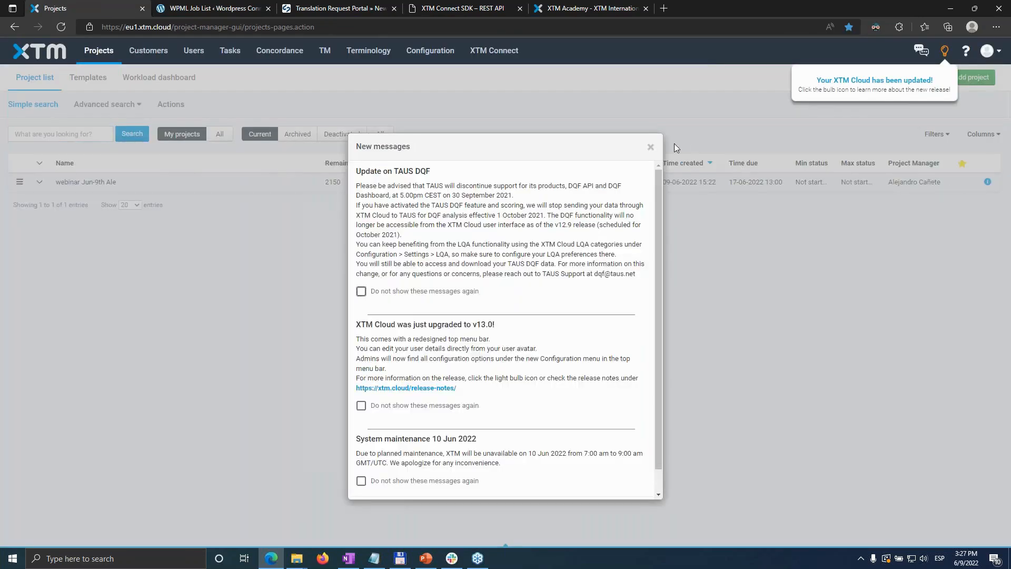
{"action": "left_click", "coordinate": [652, 147]}
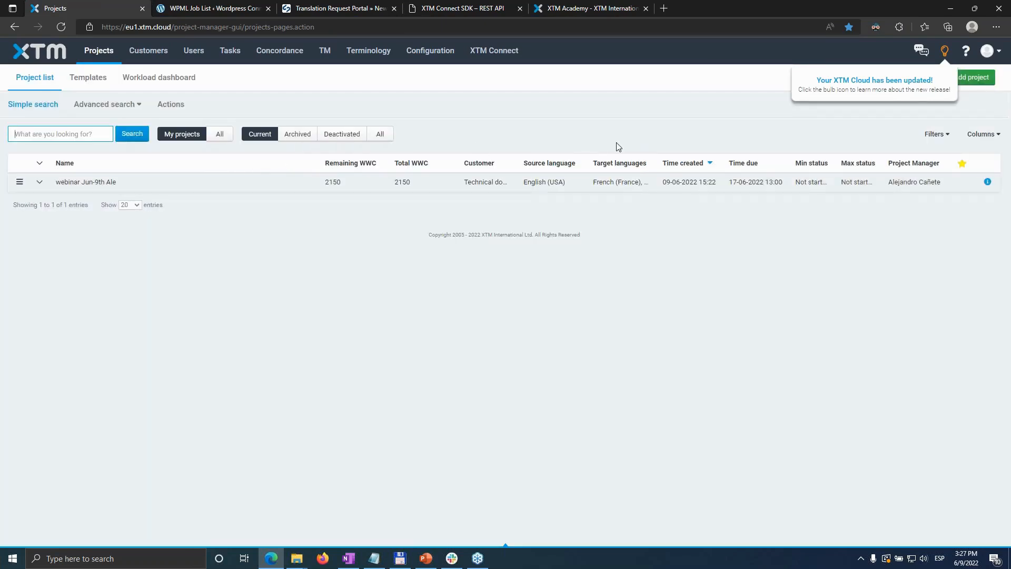
Show all projects instead of only own ones, and filter the list with the "created today" saved filter.
{"action": "left_click", "coordinate": [220, 134]}
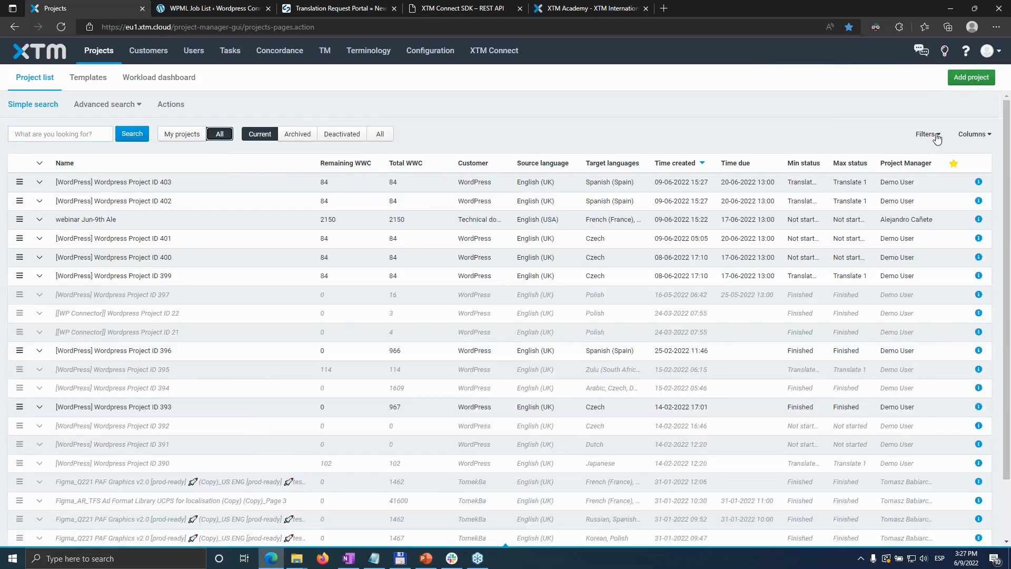
{"action": "left_click", "coordinate": [937, 136]}
{"action": "left_click", "coordinate": [879, 242]}
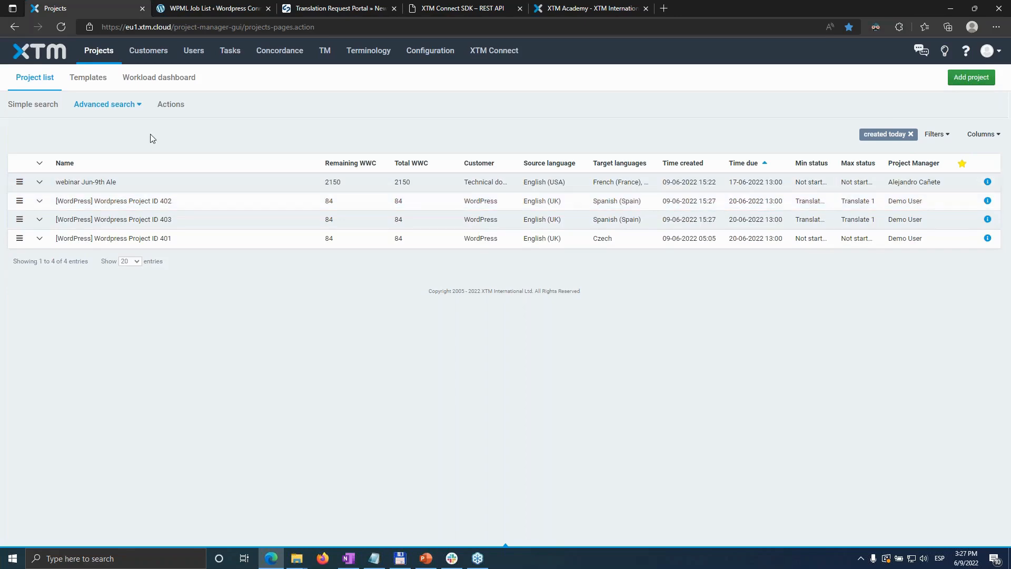
Switch to the Translation Request Portal and log in with the saved account credentials.
{"action": "left_click", "coordinate": [223, 14]}
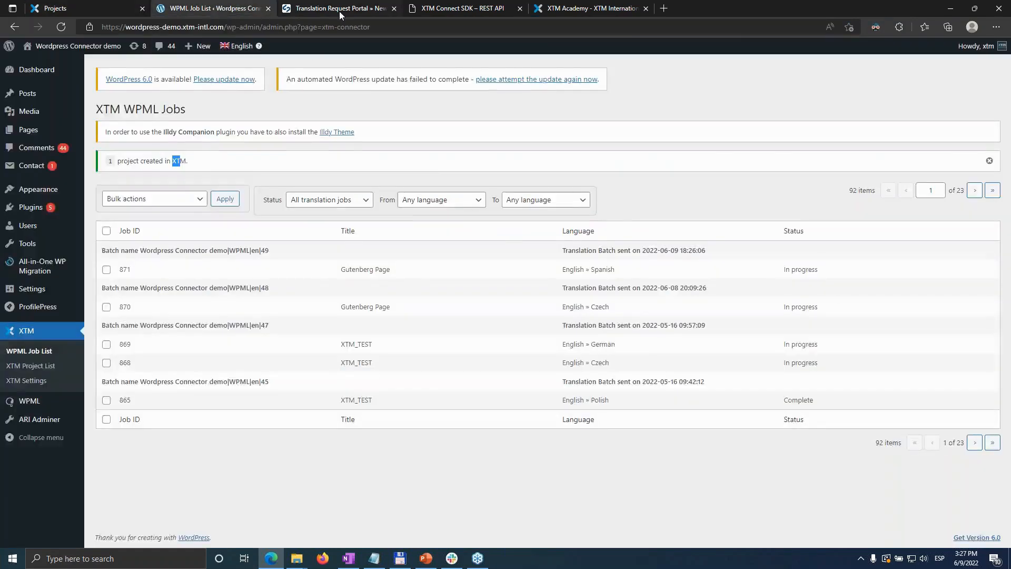
{"action": "left_click", "coordinate": [339, 10]}
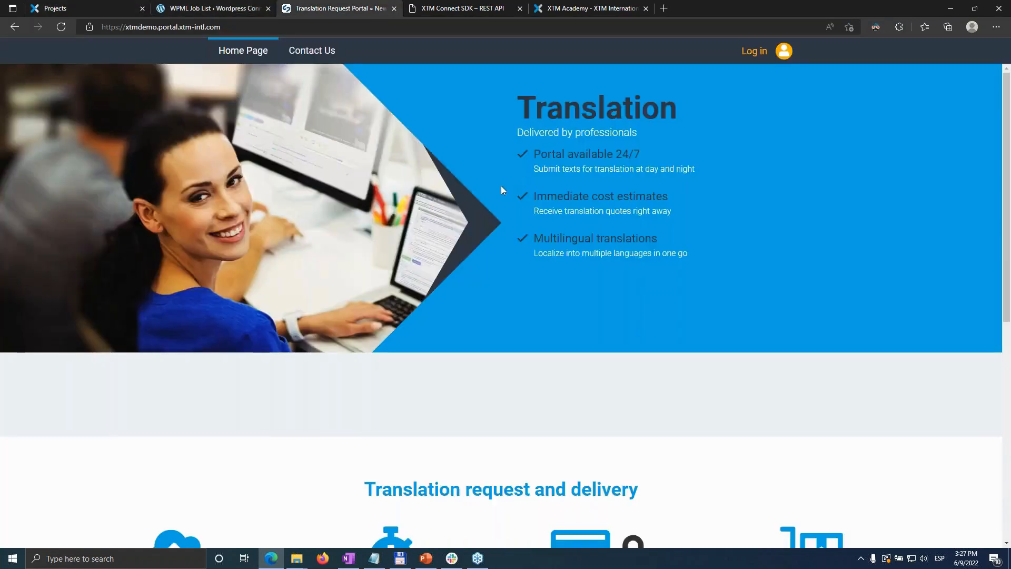
{"action": "key", "text": "alt+Tab"}
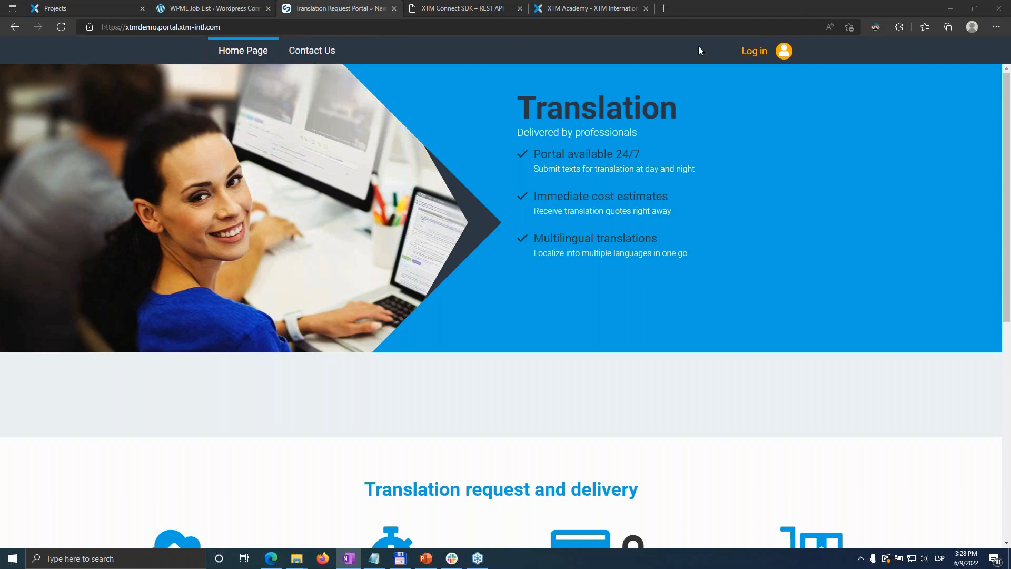
{"action": "left_click", "coordinate": [755, 53]}
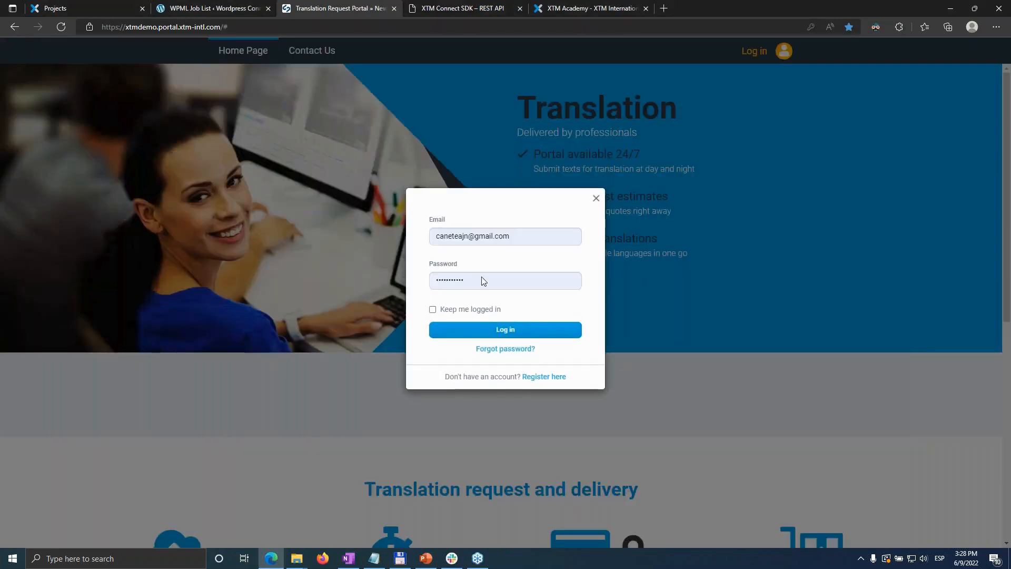
{"action": "left_click", "coordinate": [501, 332]}
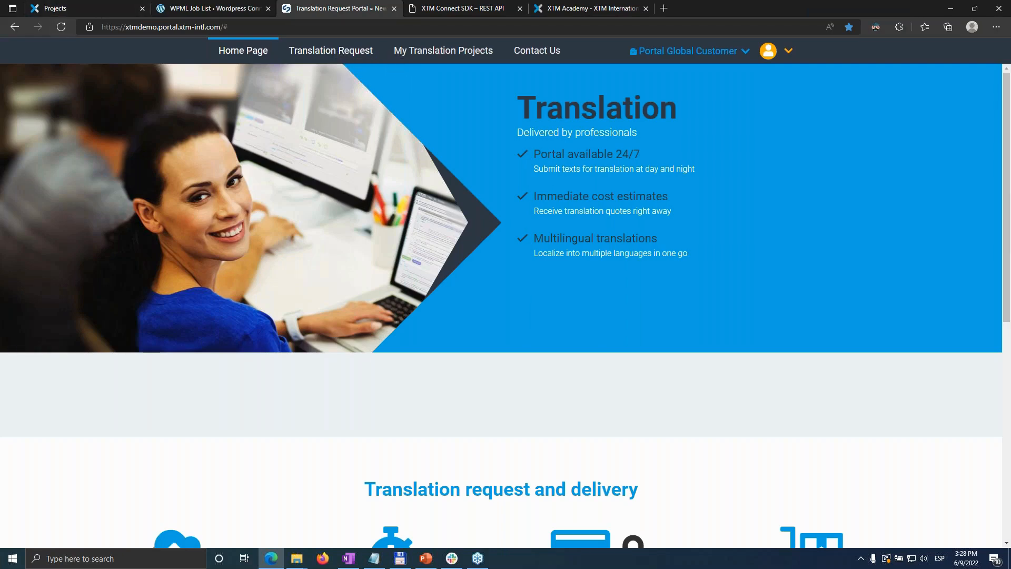
Start a new translation request and upload XTM-Portal-info-LSP.docx as the file to translate.
{"action": "left_click", "coordinate": [334, 53]}
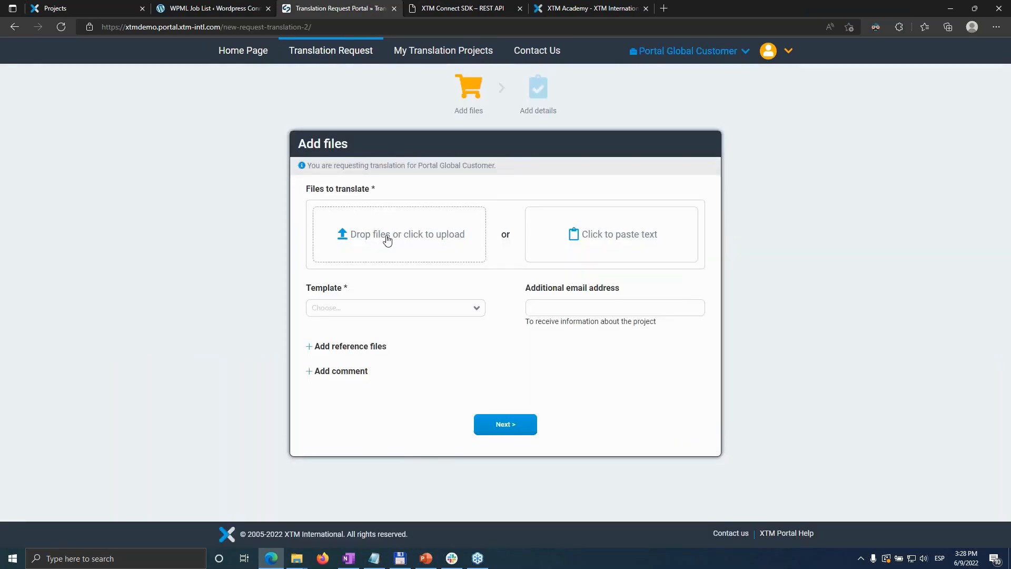
{"action": "left_click", "coordinate": [387, 239]}
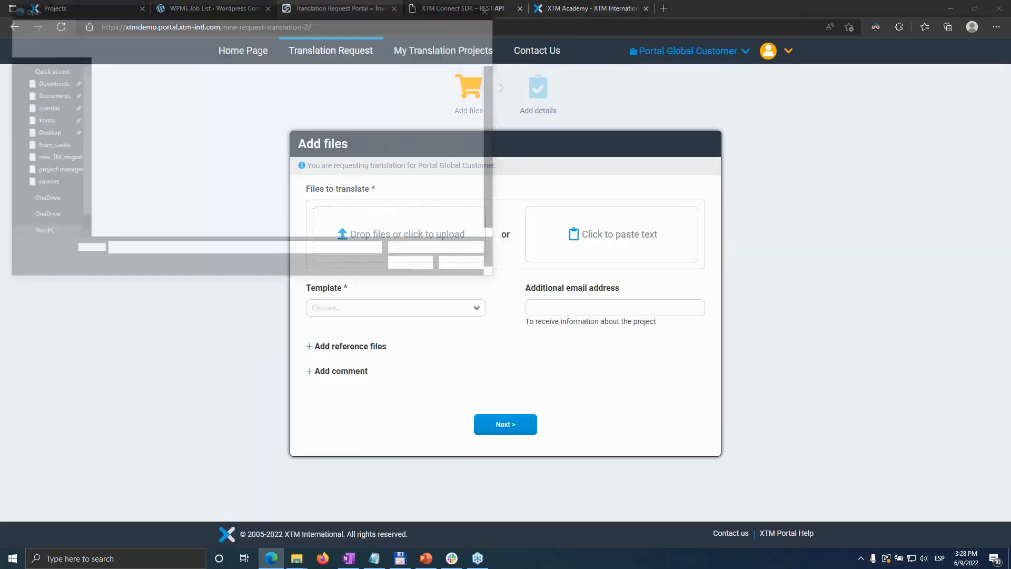
{"action": "scroll", "coordinate": [174, 219], "scroll_direction": "down", "scroll_amount": 5}
{"action": "left_click", "coordinate": [150, 213]}
{"action": "left_click", "coordinate": [424, 268]}
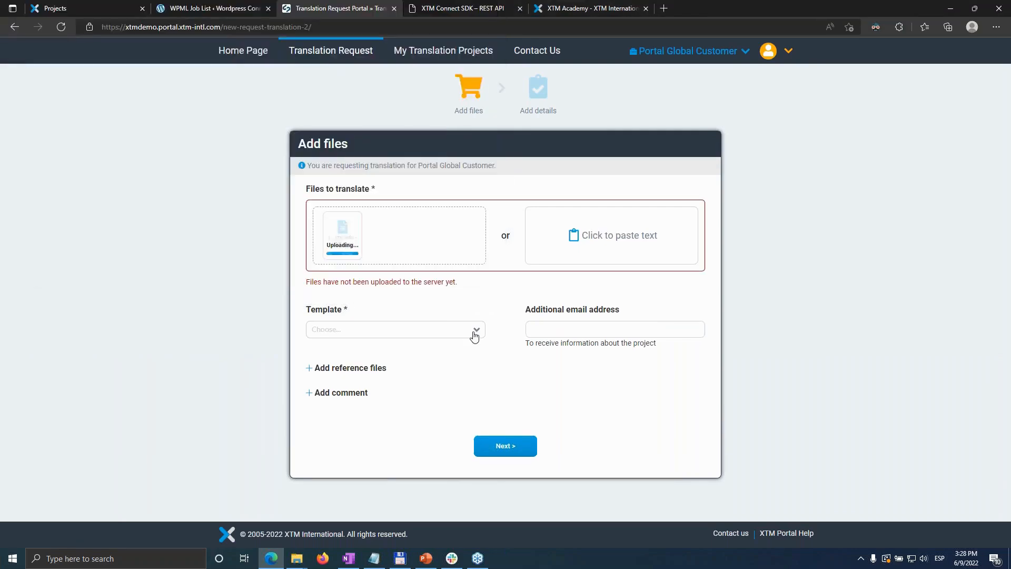
Choose the Standard Workflow template for the request and continue to its details.
{"action": "left_click", "coordinate": [477, 315]}
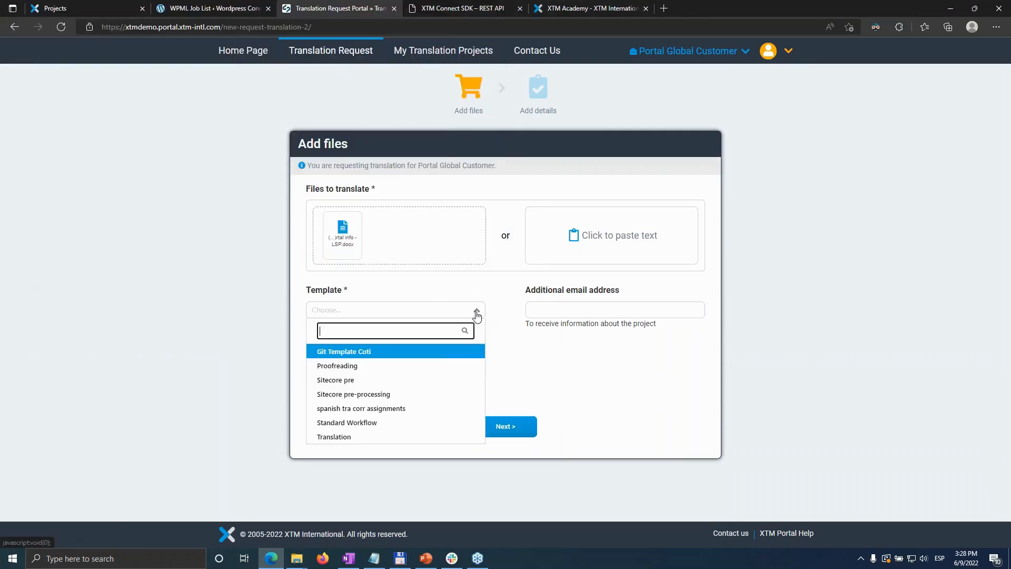
{"action": "left_click", "coordinate": [382, 426]}
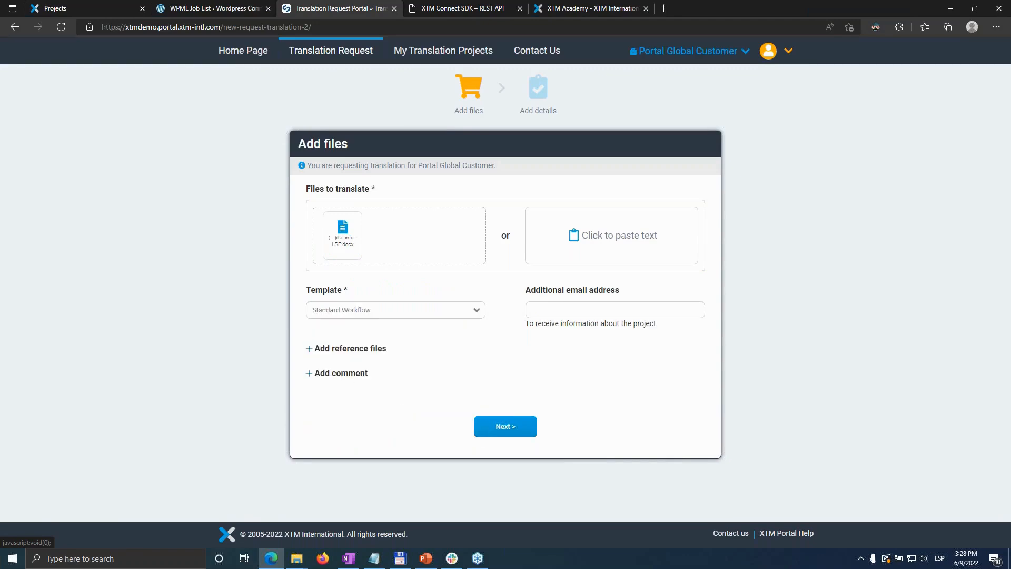
{"action": "left_click", "coordinate": [514, 432]}
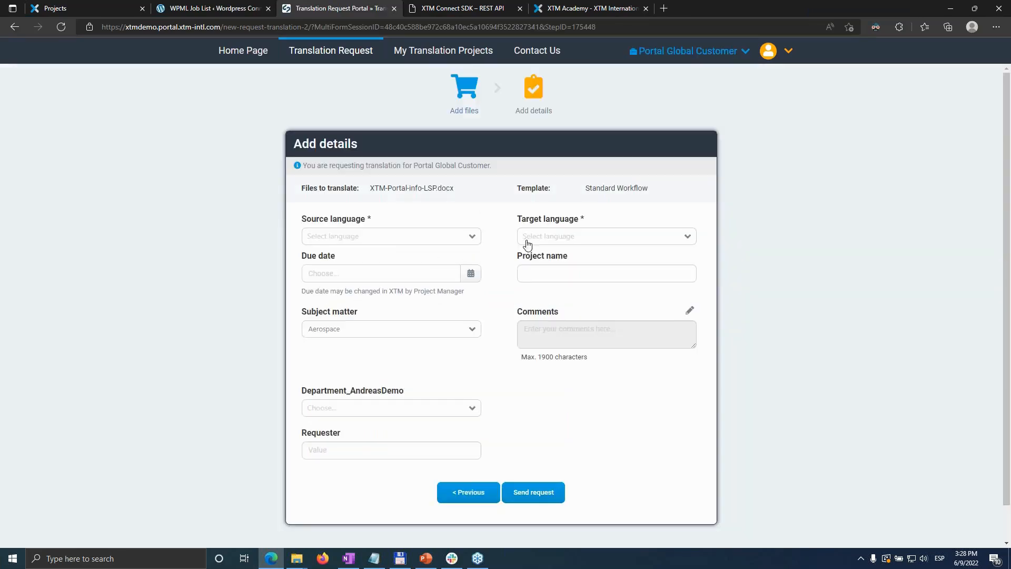
{"action": "left_click", "coordinate": [471, 238]}
{"action": "left_click", "coordinate": [415, 252]}
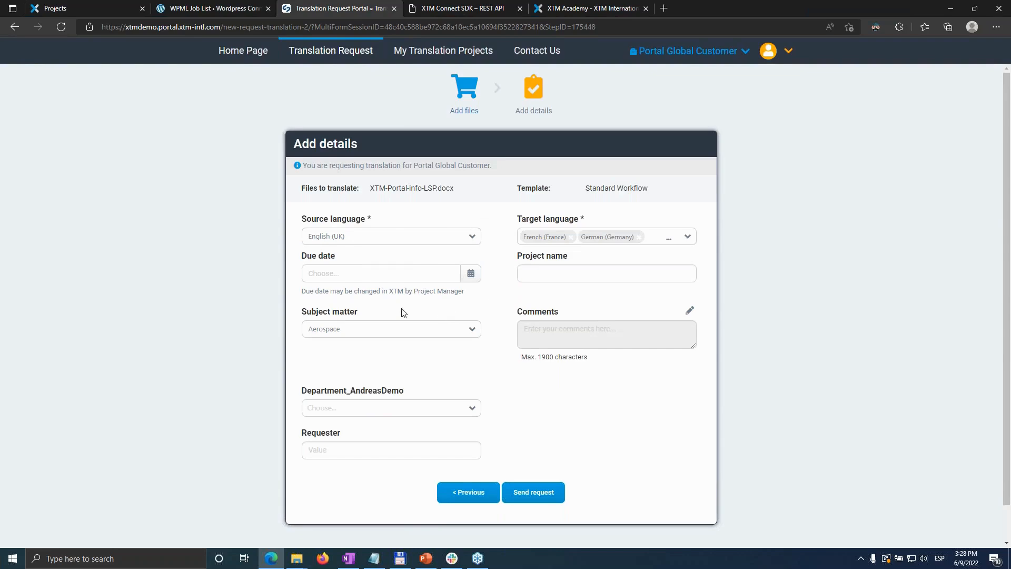
{"action": "left_click", "coordinate": [420, 272]}
{"action": "left_click", "coordinate": [384, 206]}
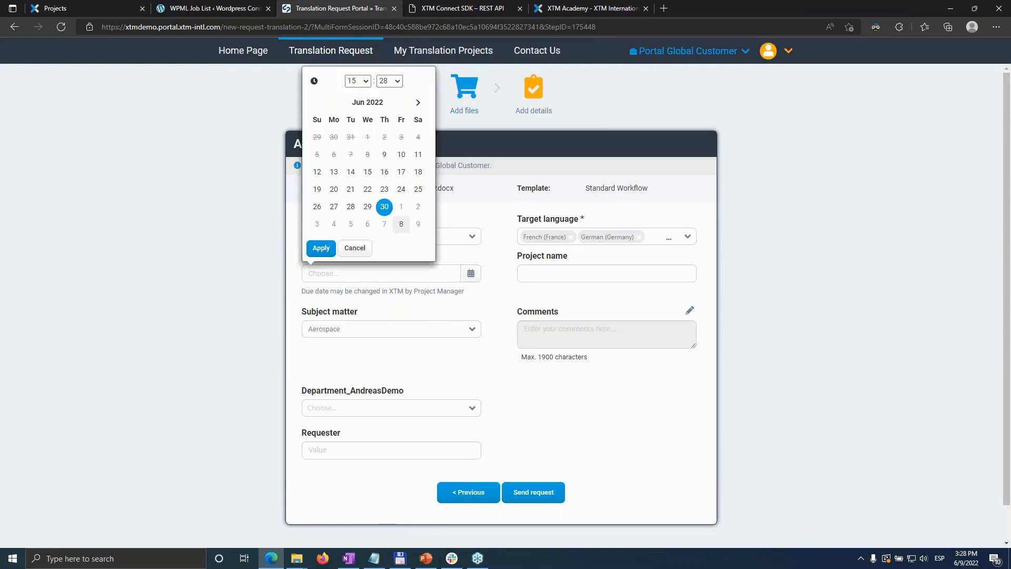
{"action": "left_click", "coordinate": [495, 391]}
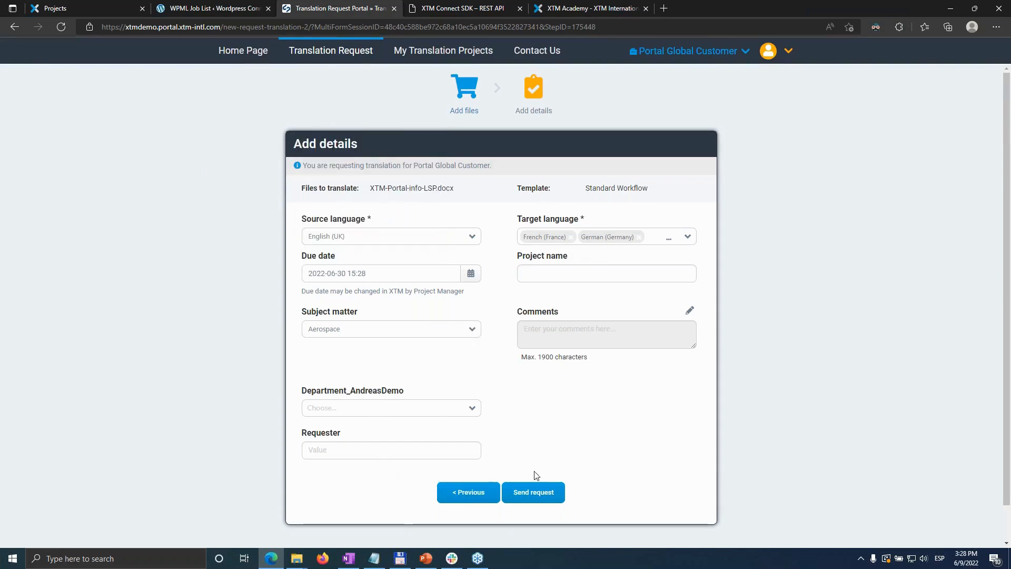
Name the project "webinar 9th" and send the translation request.
{"action": "left_click", "coordinate": [534, 276]}
{"action": "type", "text": "webinar 9th"}
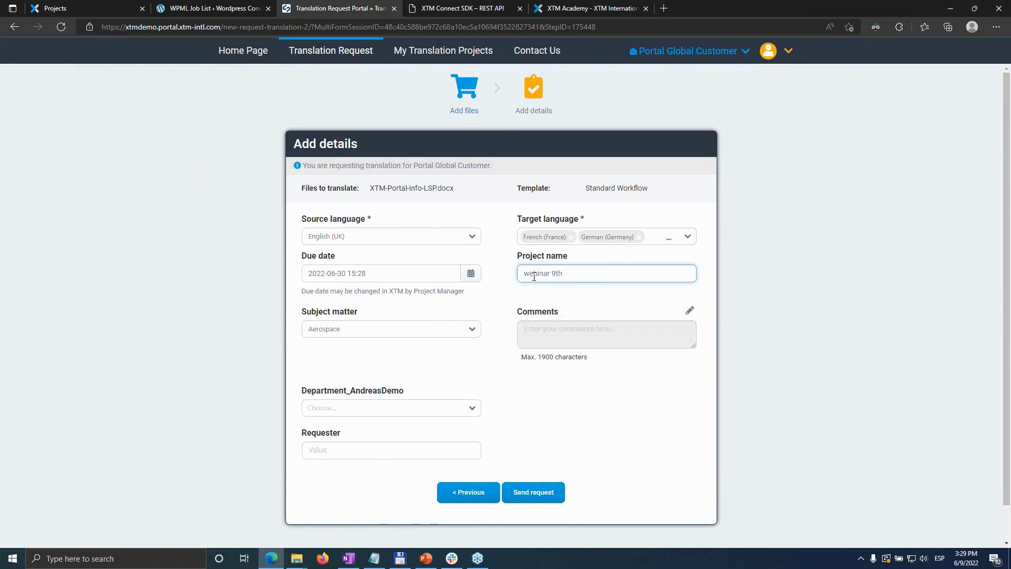
{"action": "left_click", "coordinate": [548, 494]}
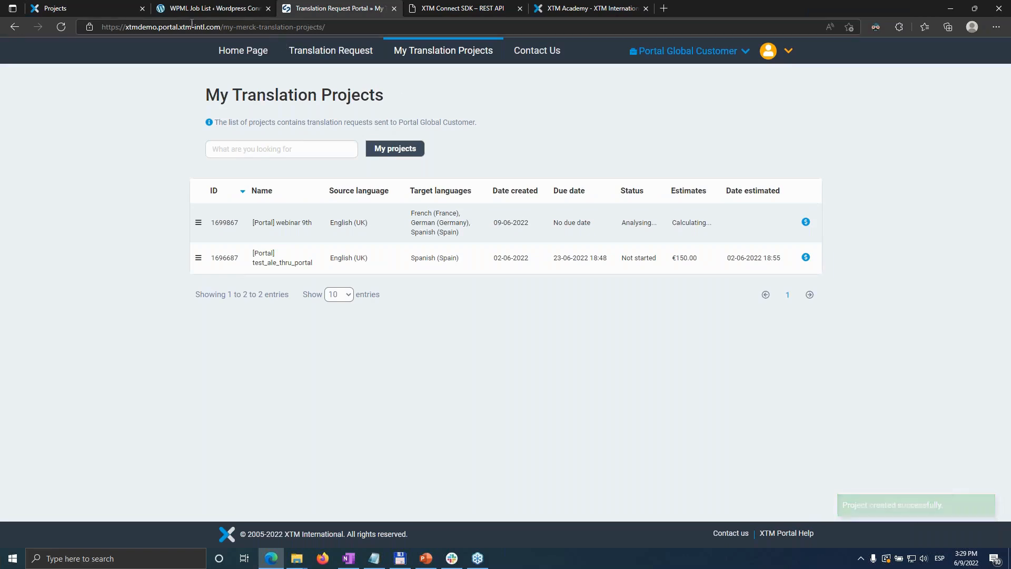
Switch to the XTM Cloud project list, reload it, and show all projects instead of only own ones.
{"action": "left_click", "coordinate": [97, 10]}
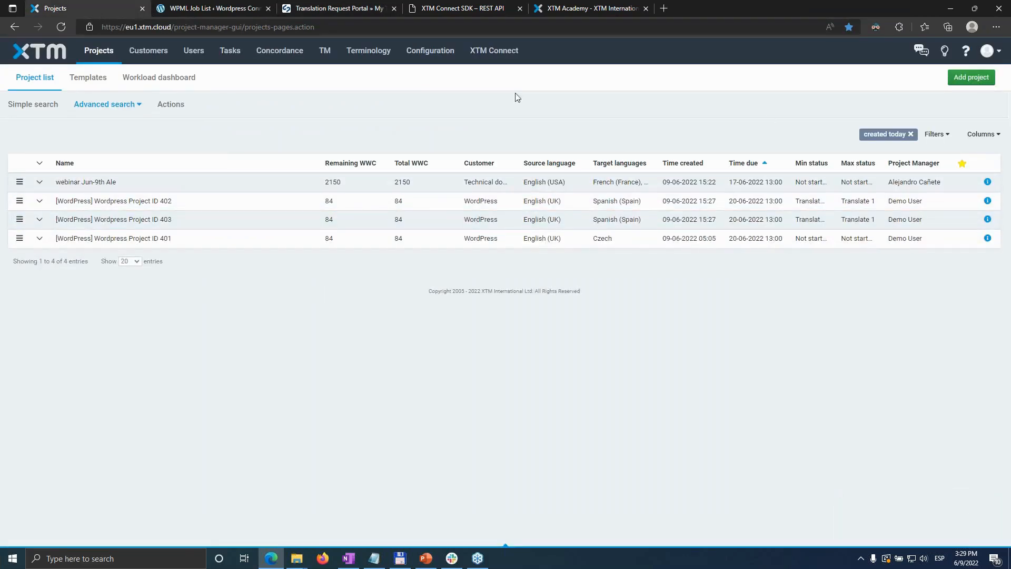
{"action": "left_click", "coordinate": [62, 27]}
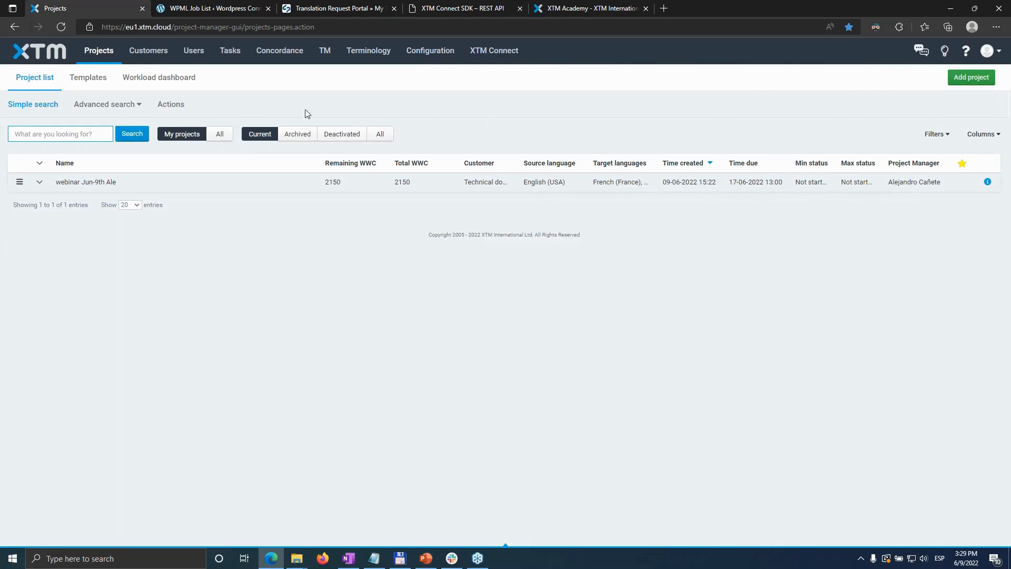
{"action": "left_click", "coordinate": [222, 134]}
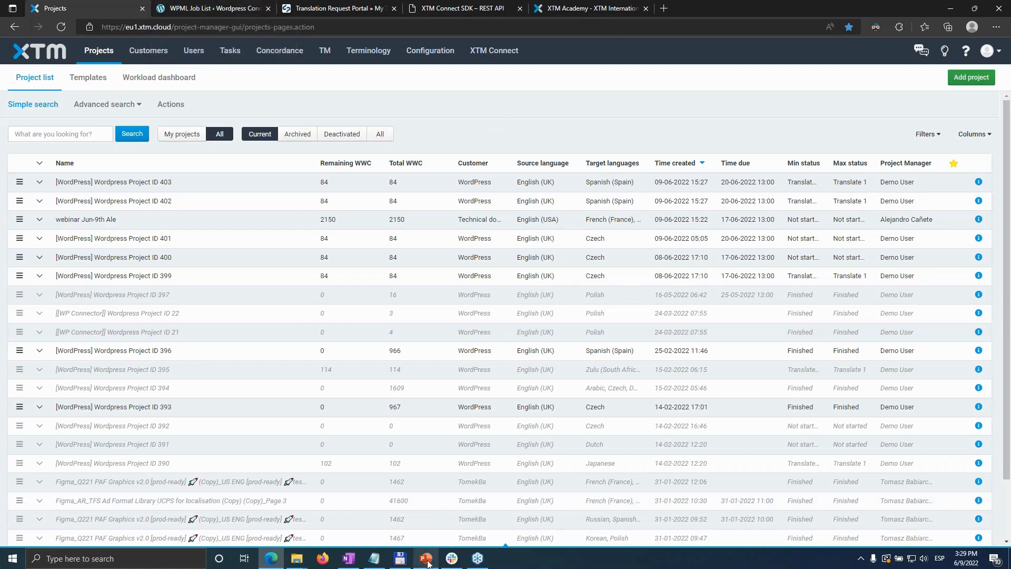
Switch to the PowerPoint presentation and start the slide show from the "REST API Use Cases" slide.
{"action": "mouse_move", "coordinate": [427, 563]}
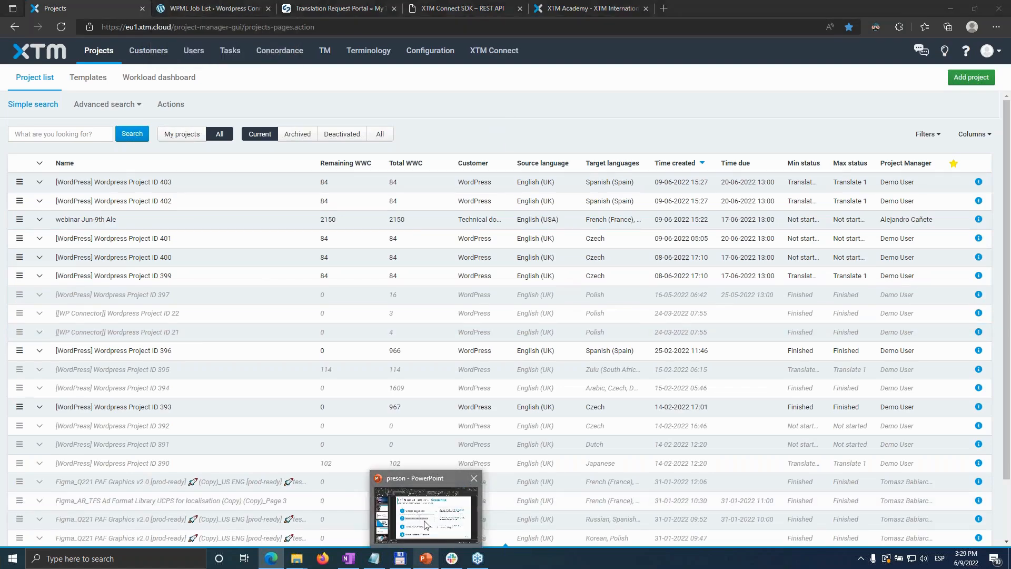
{"action": "left_click", "coordinate": [428, 562]}
{"action": "left_click", "coordinate": [107, 425]}
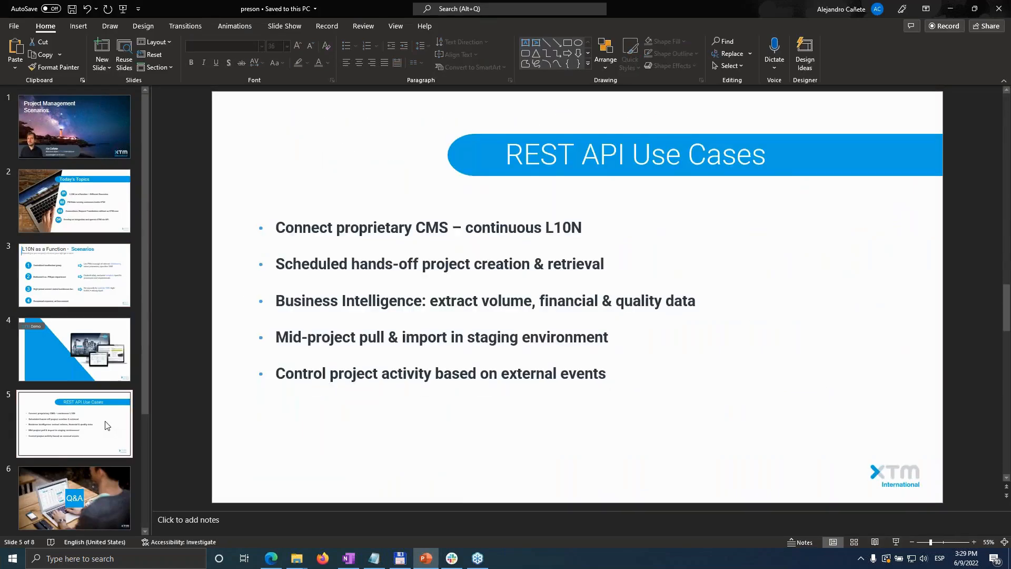
{"action": "key", "text": "shift+F5"}
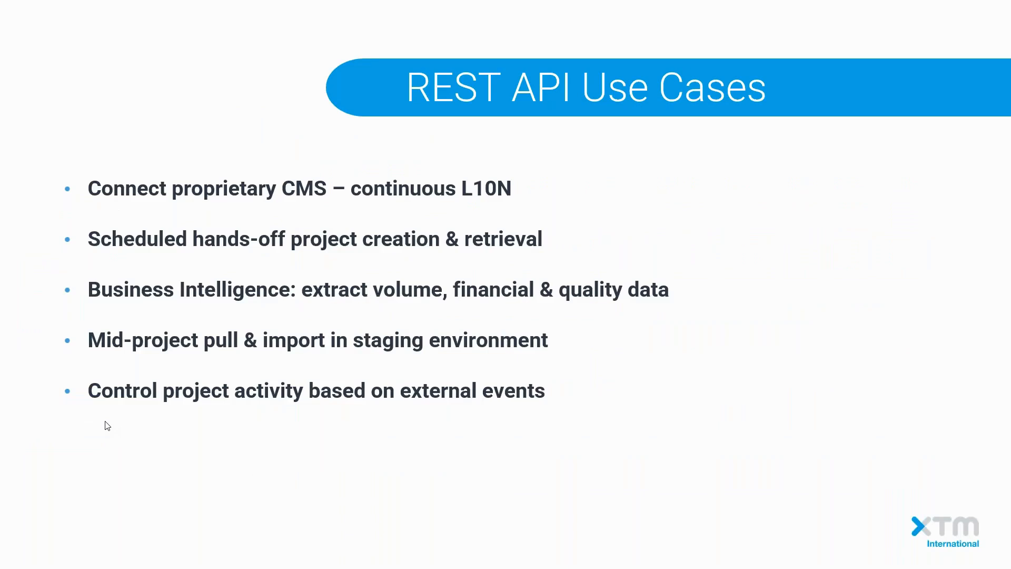